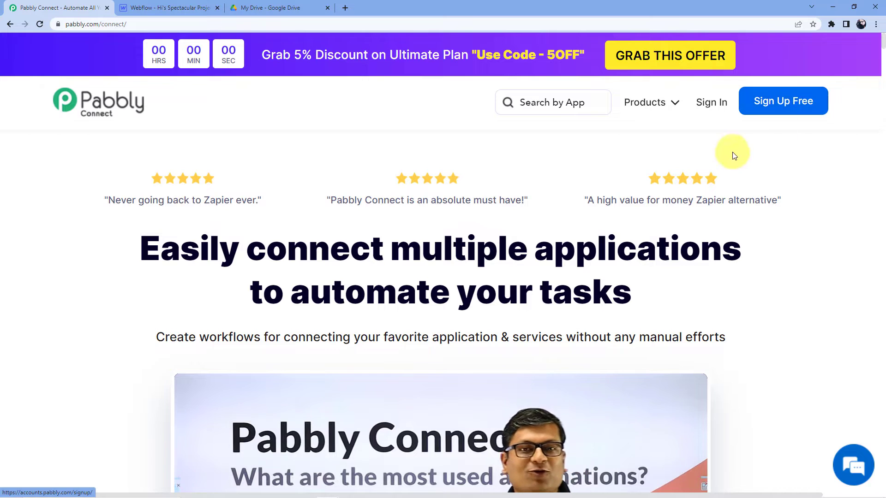
Sign in to the existing Pabbly account with the filled-in credentials and open Pabbly Connect
left_click(716, 105)
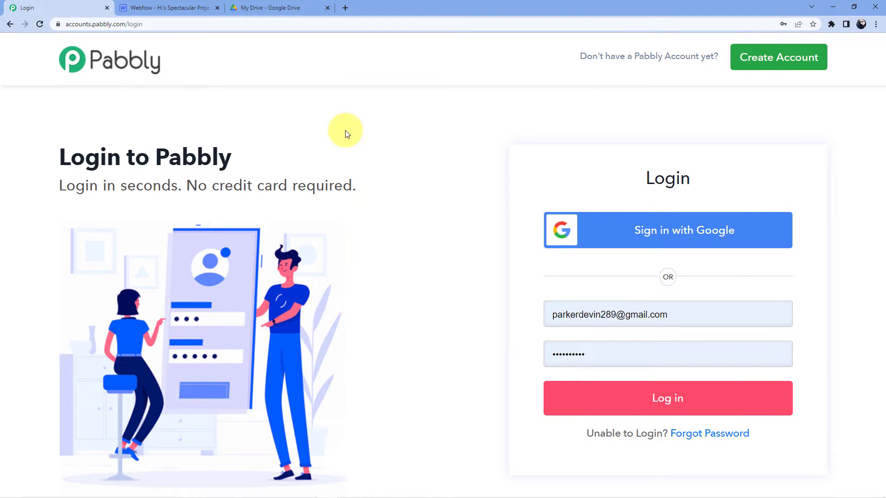
left_click(599, 405)
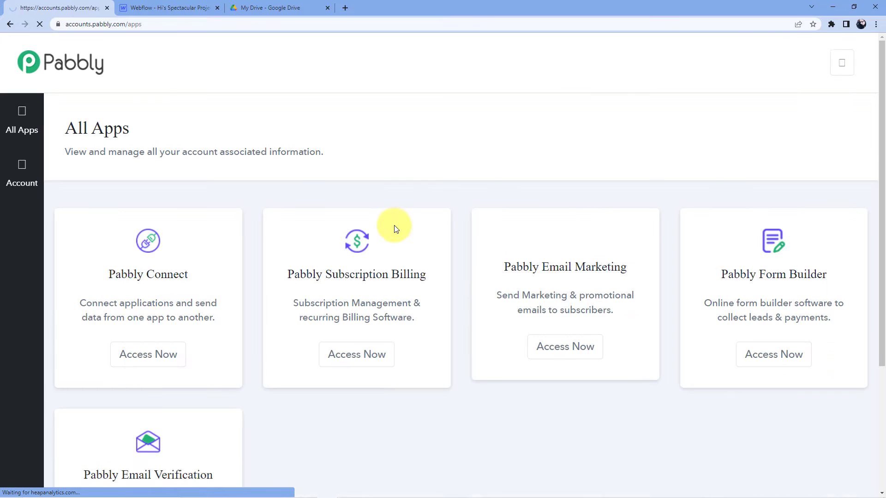
left_click(148, 364)
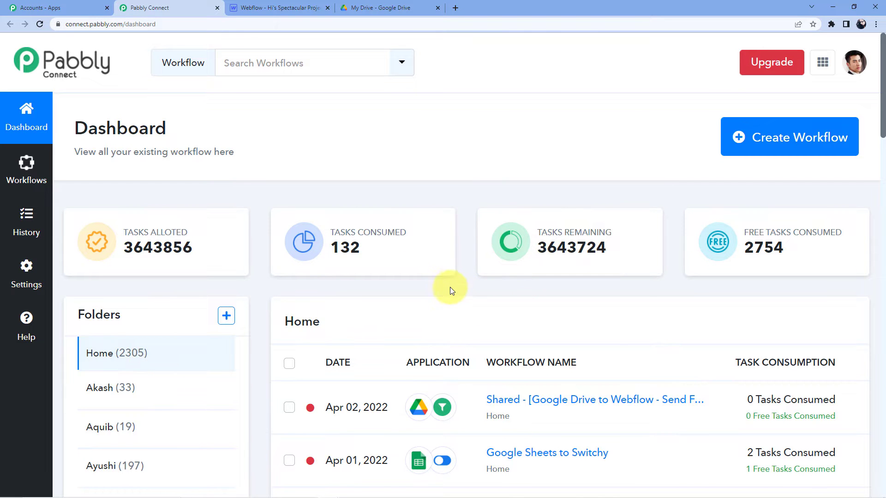
Create a new workflow named "ClickUp Tasks to Google Hangouts"
scroll(451, 283, "down", 8)
scroll(489, 251, "up", 8)
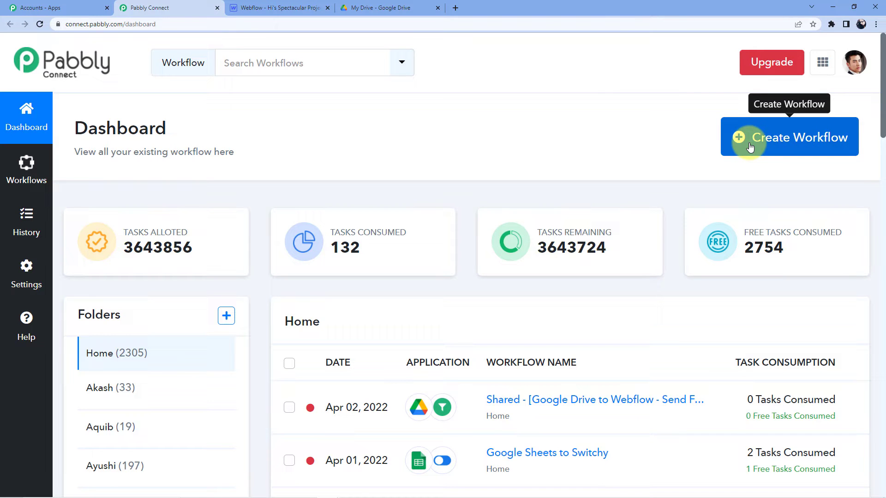
left_click(749, 147)
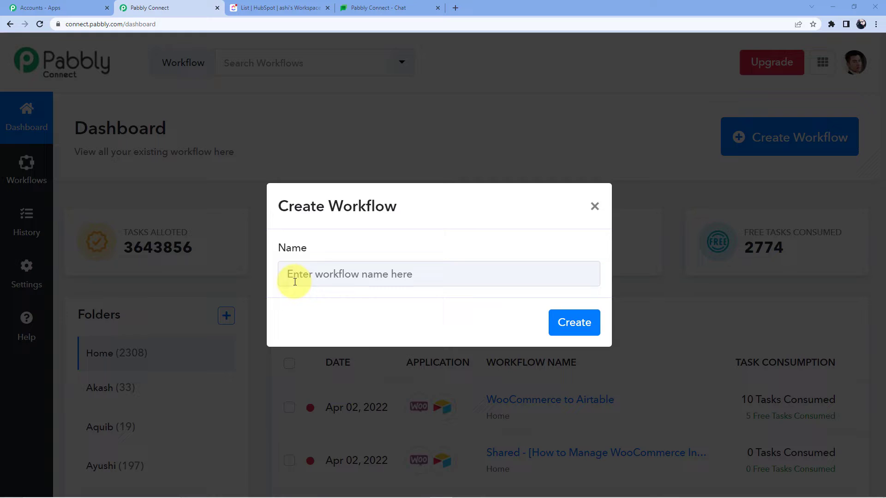
left_click(337, 273)
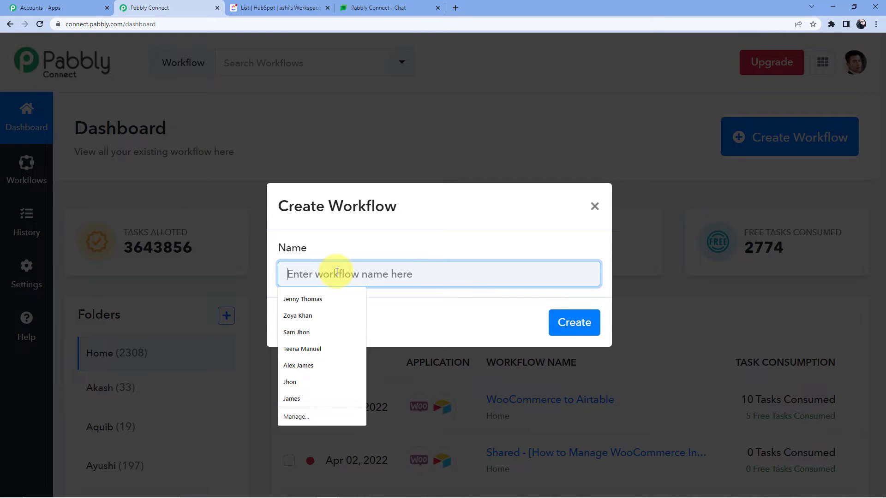
type("Clickup Tasks to Google Hangouts")
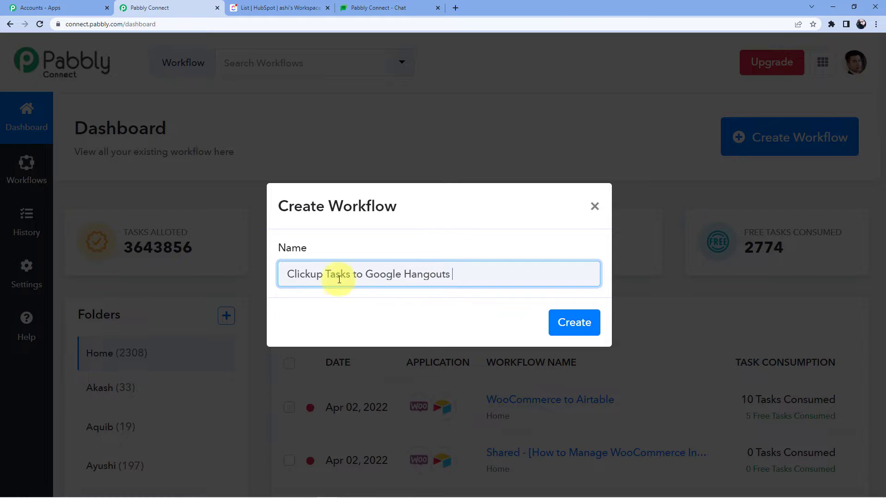
left_click(318, 273)
key("BackSpace")
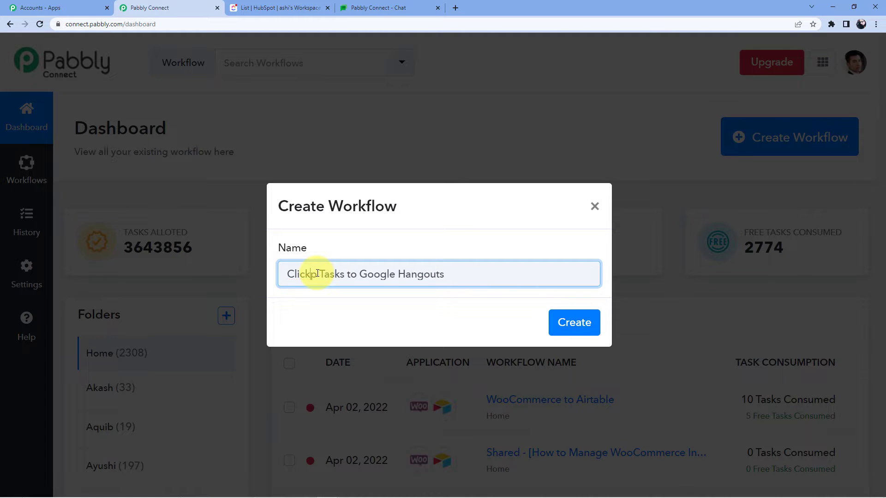
type("U")
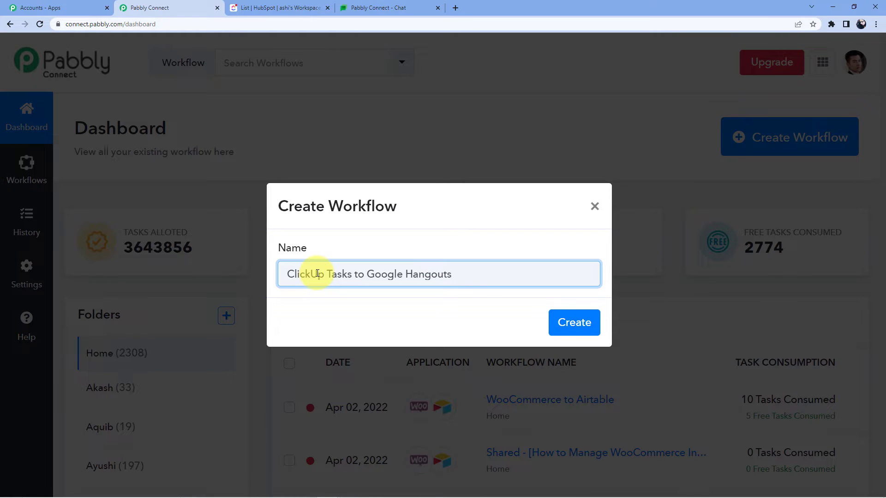
left_click(573, 322)
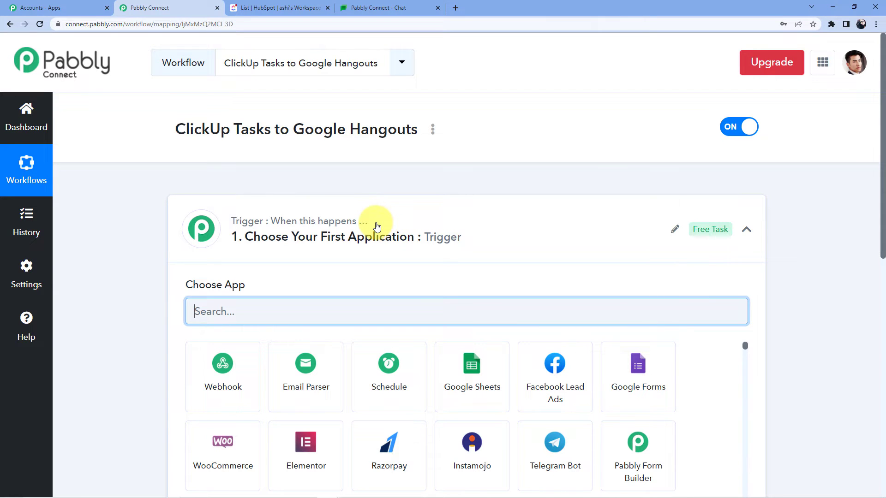
Set the workflow's trigger application to ClickUp with New Task as the trigger event
scroll(197, 223, "down", 2)
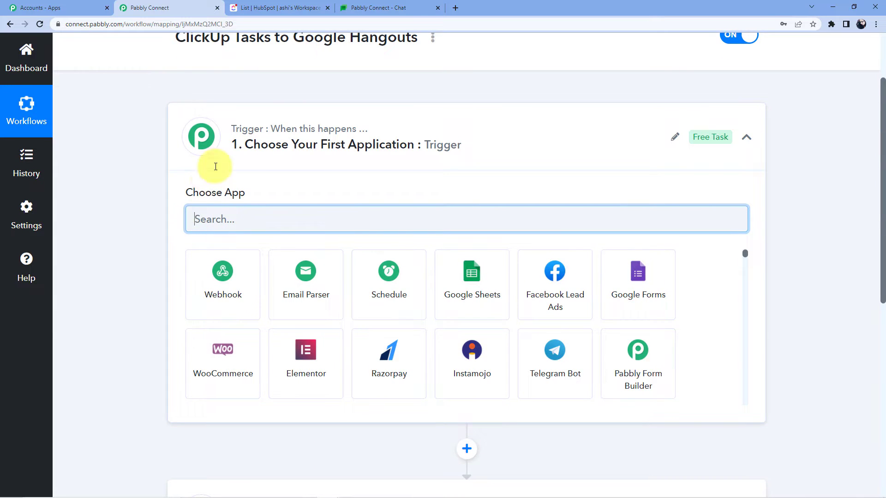
scroll(188, 165, "down", 4)
scroll(198, 279, "up", 6)
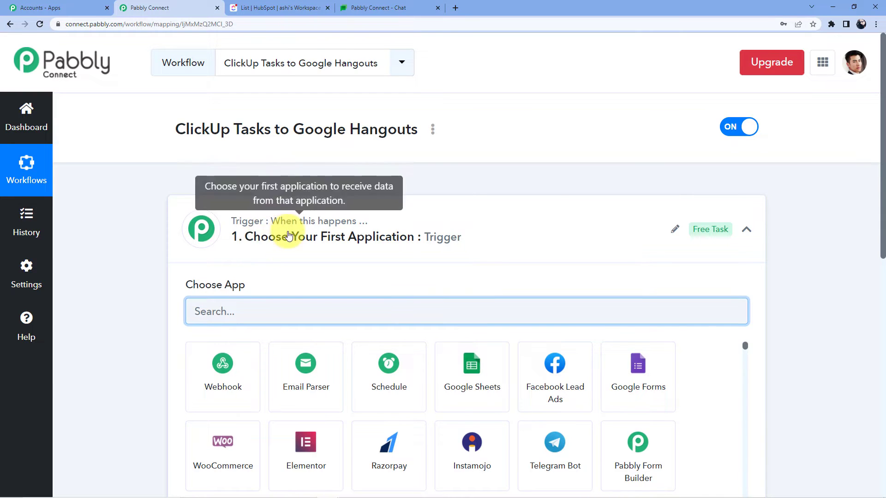
scroll(245, 268, "down", 8)
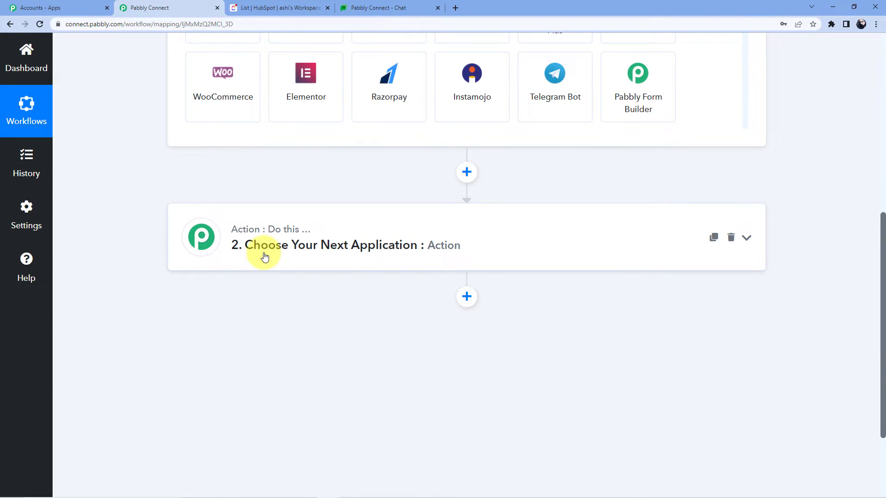
scroll(258, 249, "up", 7)
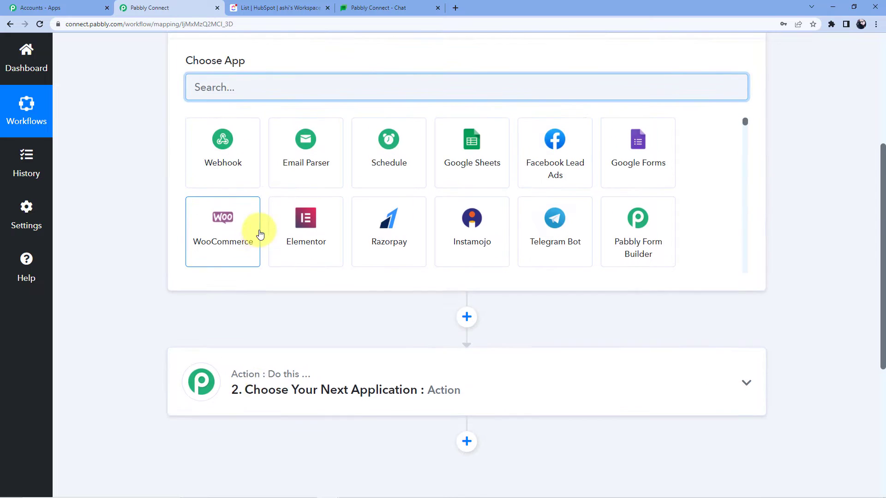
scroll(255, 275, "down", 5)
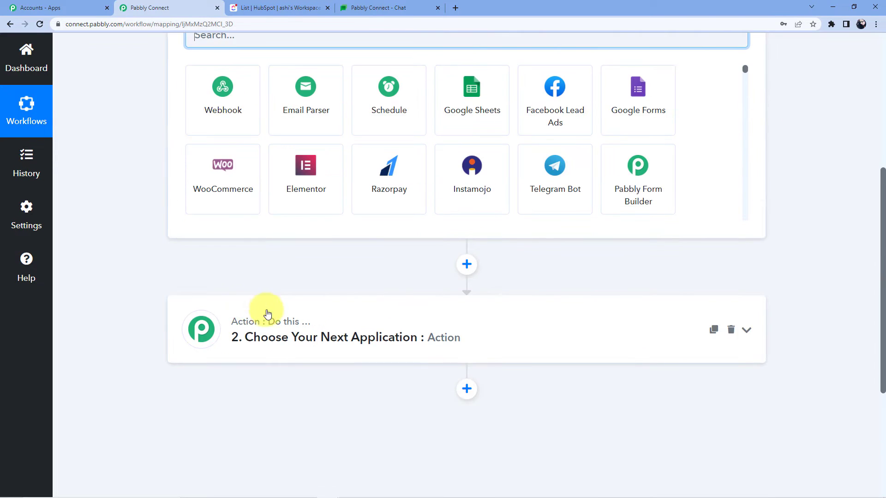
scroll(267, 310, "up", 5)
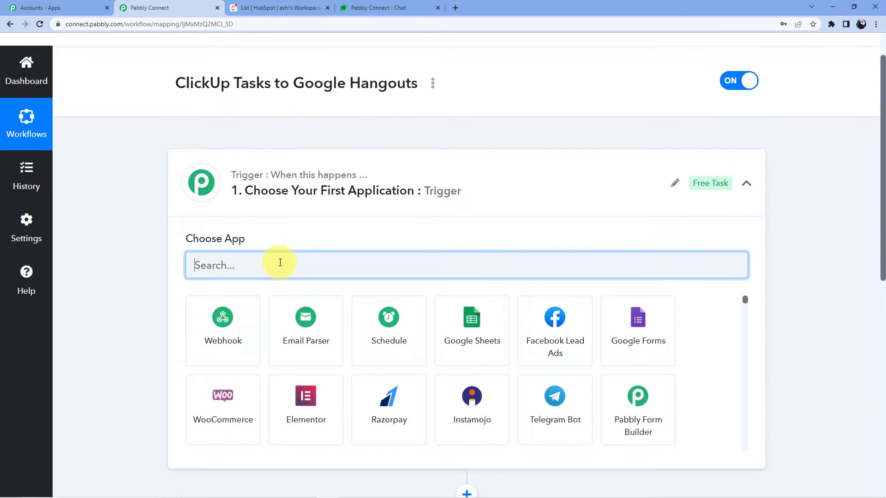
type("Clickup")
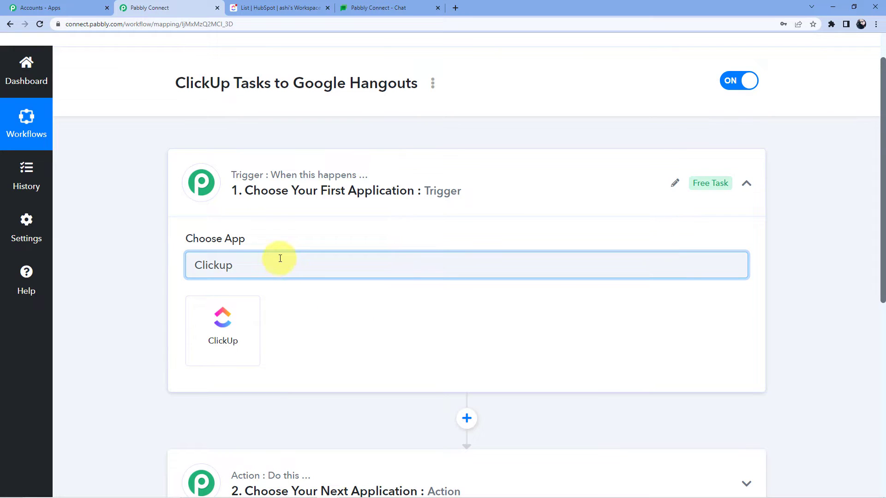
left_click(226, 319)
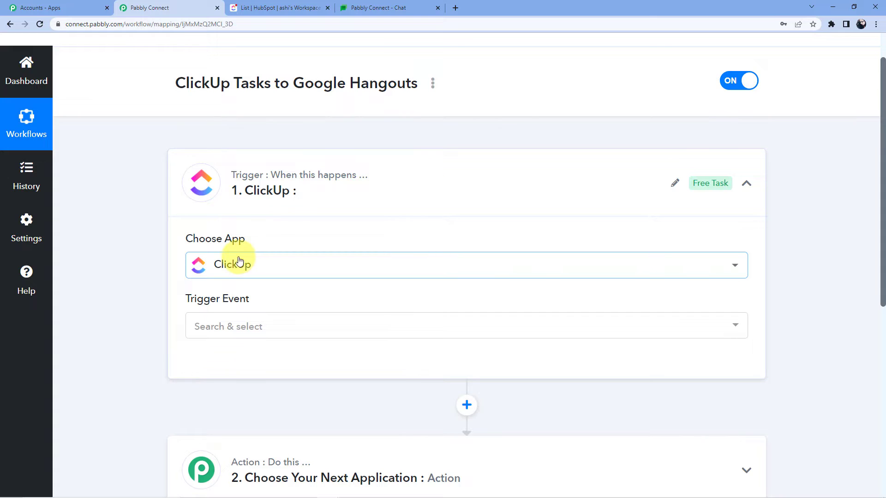
left_click(250, 331)
left_click(231, 163)
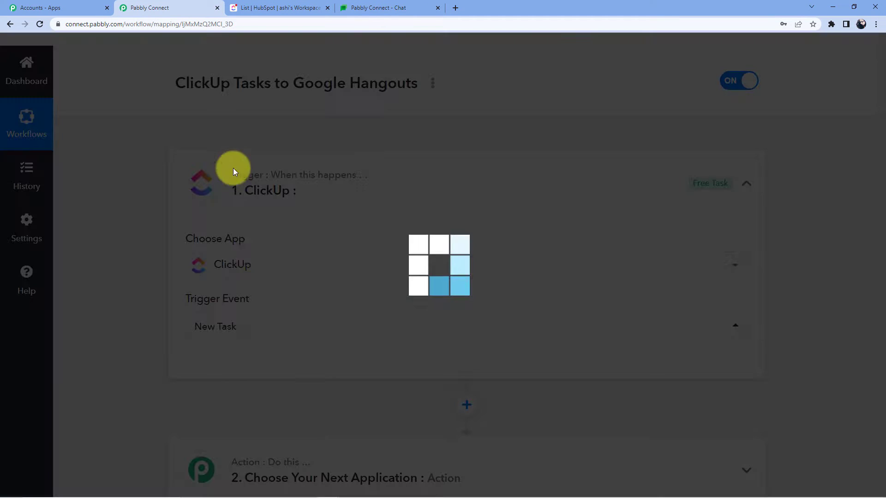
Start connecting a ClickUp account to the trigger by adding a new connection
scroll(276, 265, "down", 4)
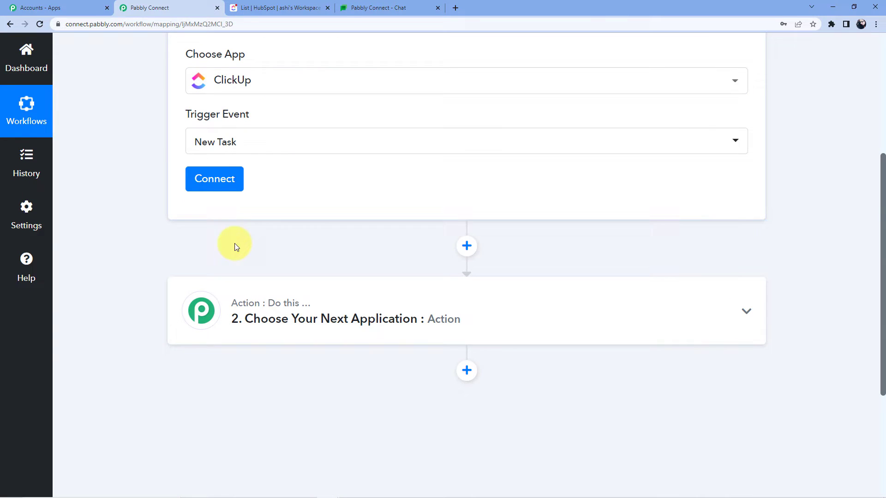
left_click(230, 177)
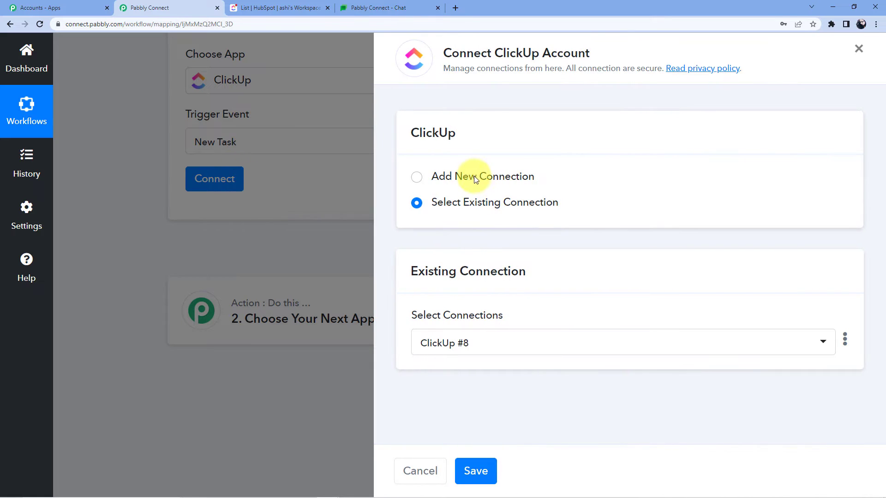
left_click(473, 176)
scroll(507, 301, "down", 1)
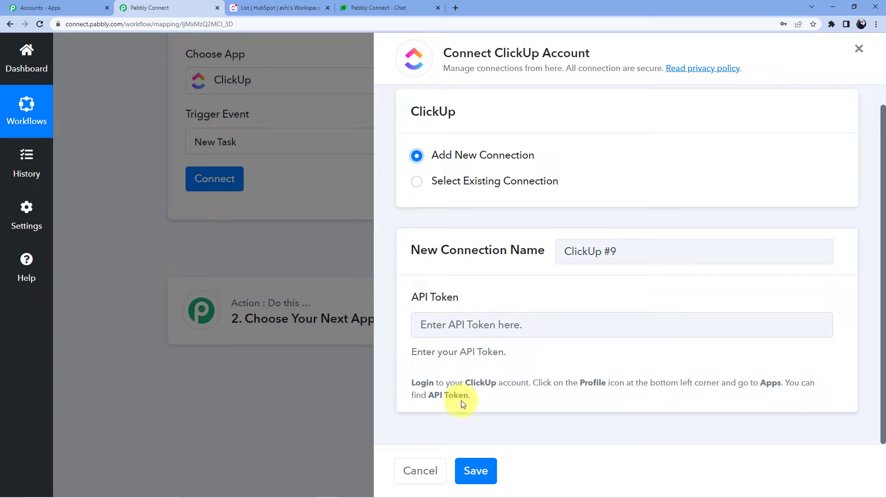
Switch to ClickUp, open the account's Apps settings and copy the API token
left_click(272, 6)
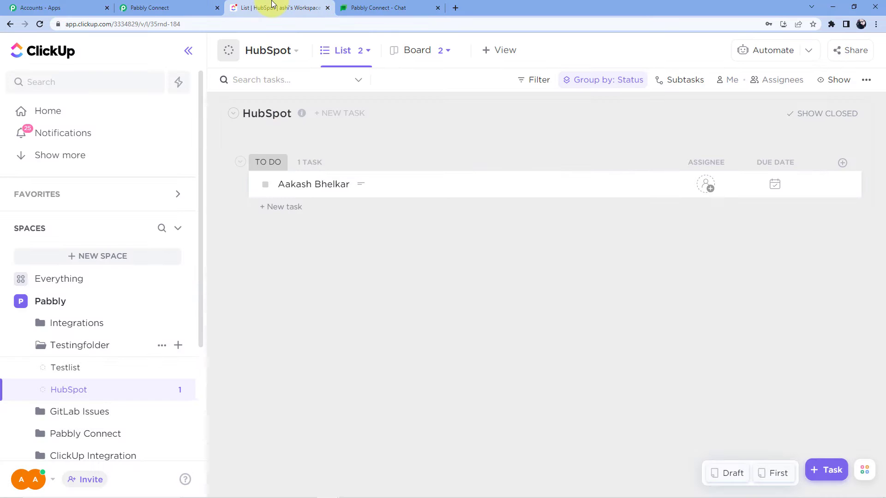
scroll(120, 383, "down", 3)
left_click(27, 477)
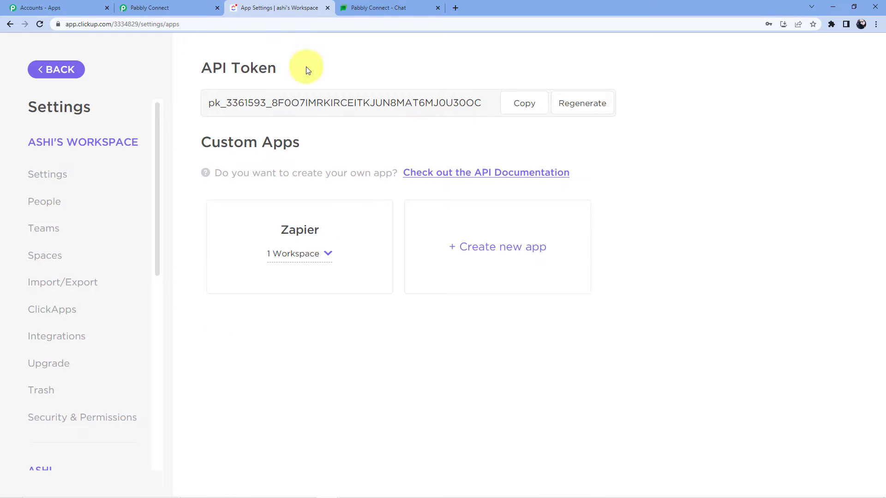
left_click(525, 105)
Return to Pabbly Connect, paste the API token into the new ClickUp connection and save it
left_click(169, 8)
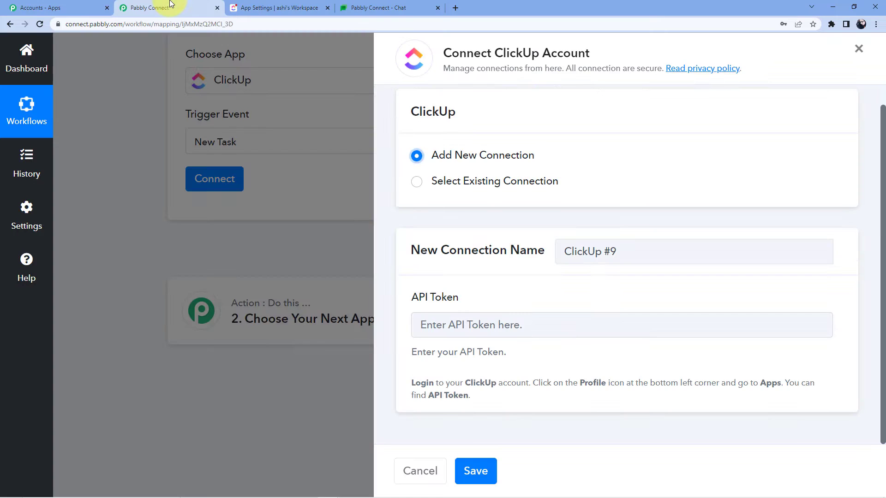
left_click(472, 334)
key("ctrl+v")
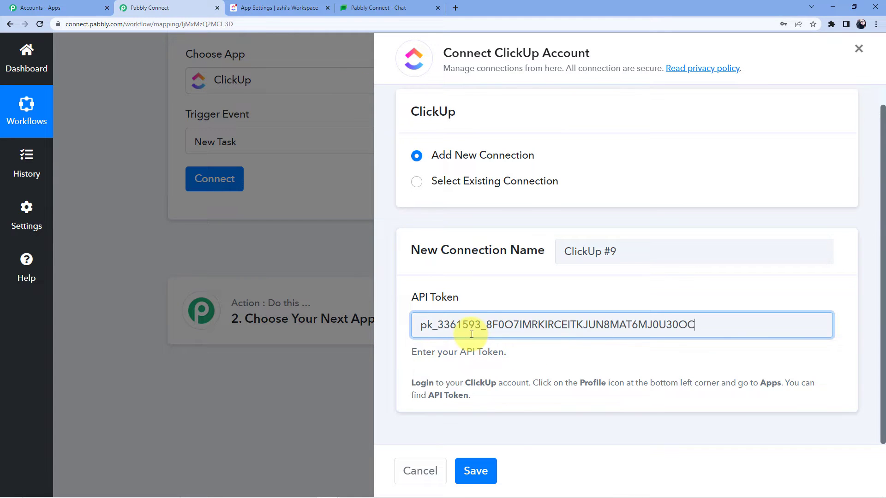
left_click(476, 471)
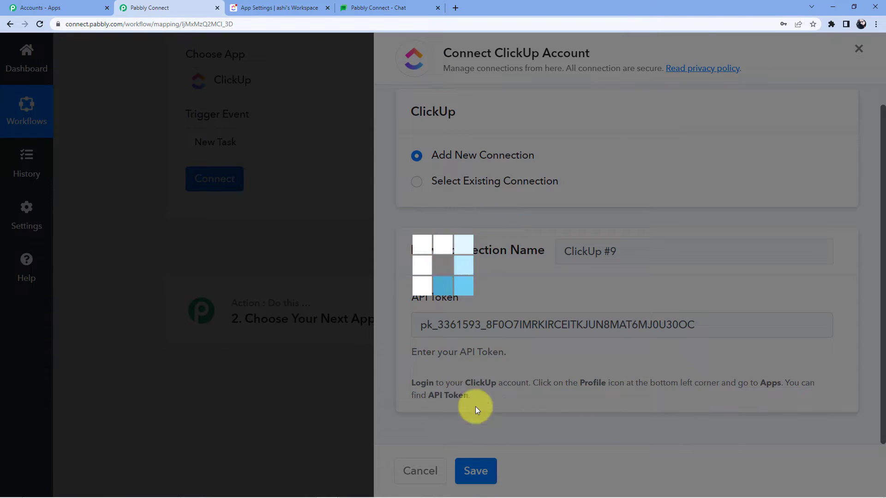
Select the ClickUp workspace for the New Task trigger and open the list of available spaces
scroll(367, 259, "down", 5)
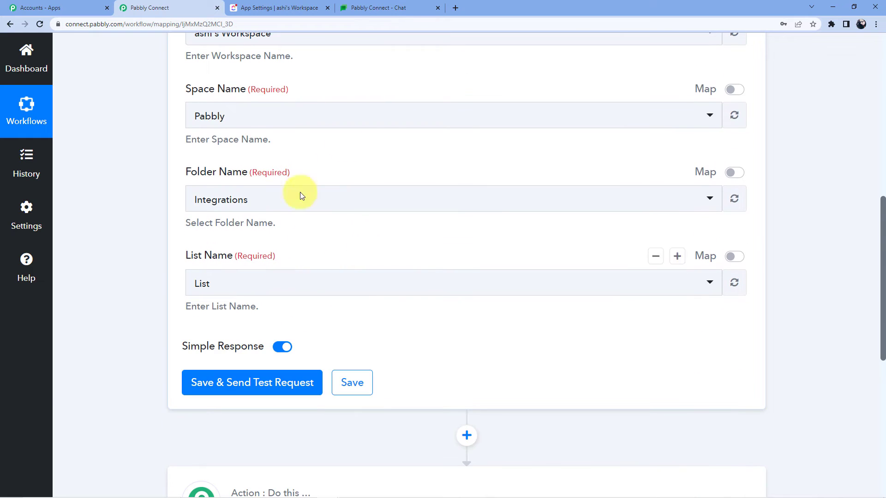
scroll(273, 217, "up", 5)
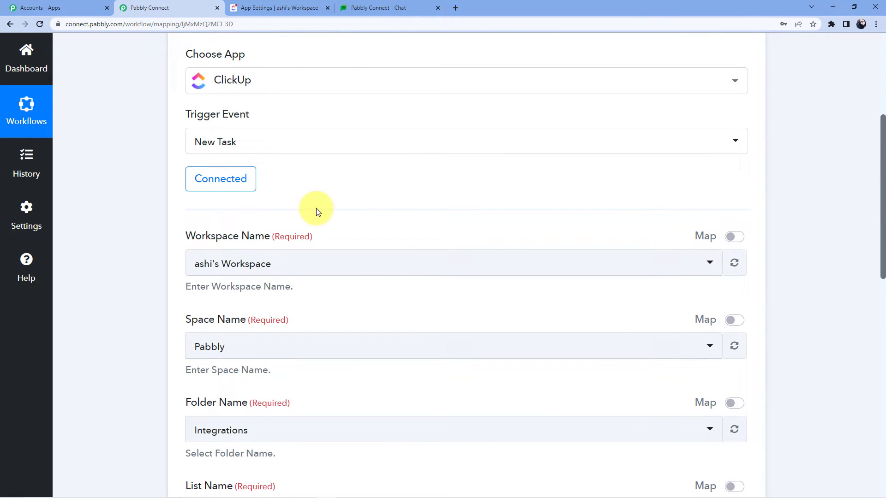
left_click(288, 264)
left_click(261, 325)
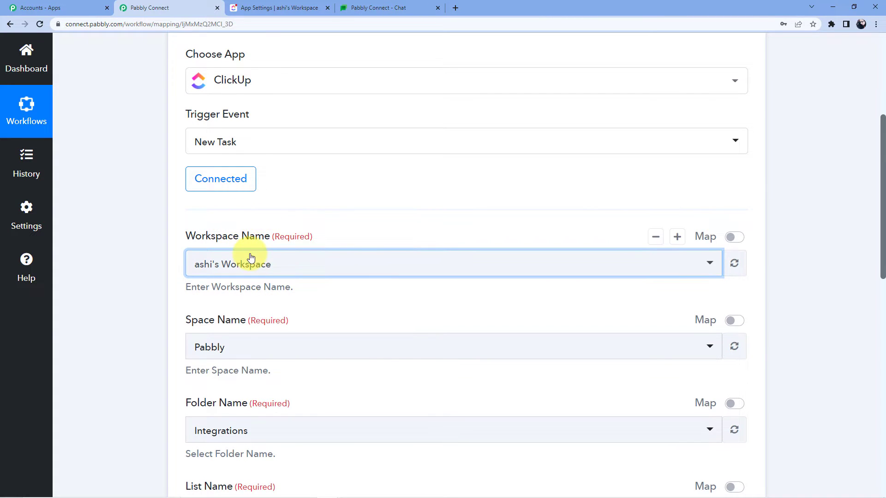
left_click(257, 345)
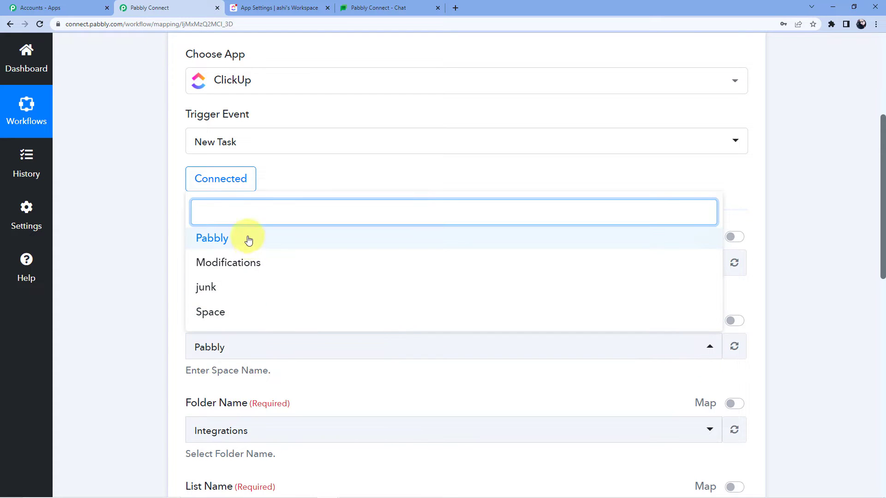
Switch to ClickUp, leave the settings and open the Integrations folder in the Pabbly space to examine its lists
left_click(274, 6)
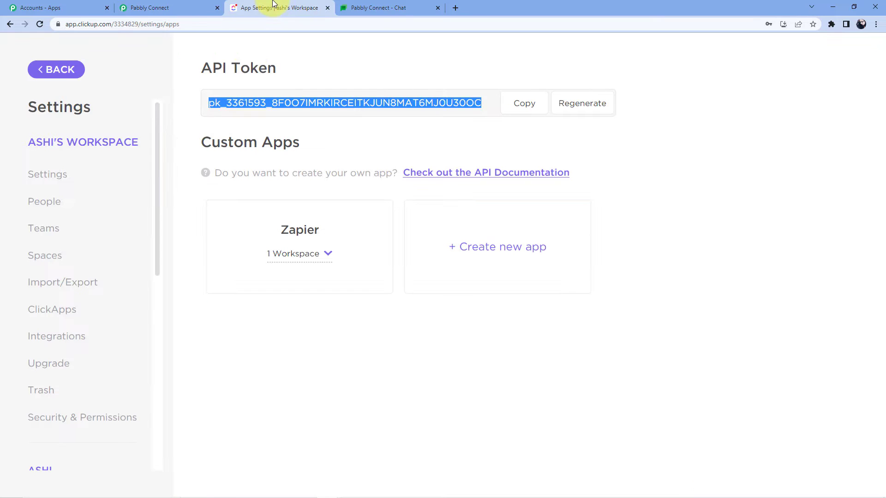
left_click(49, 72)
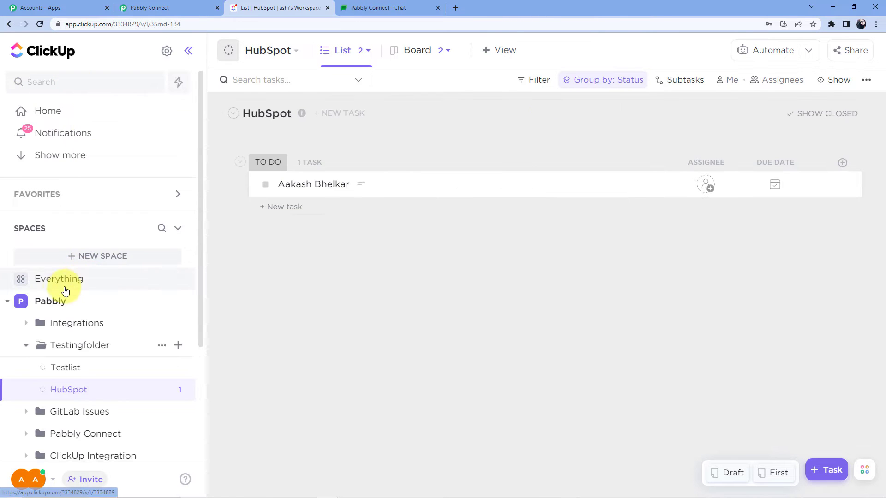
scroll(64, 302, "down", 3)
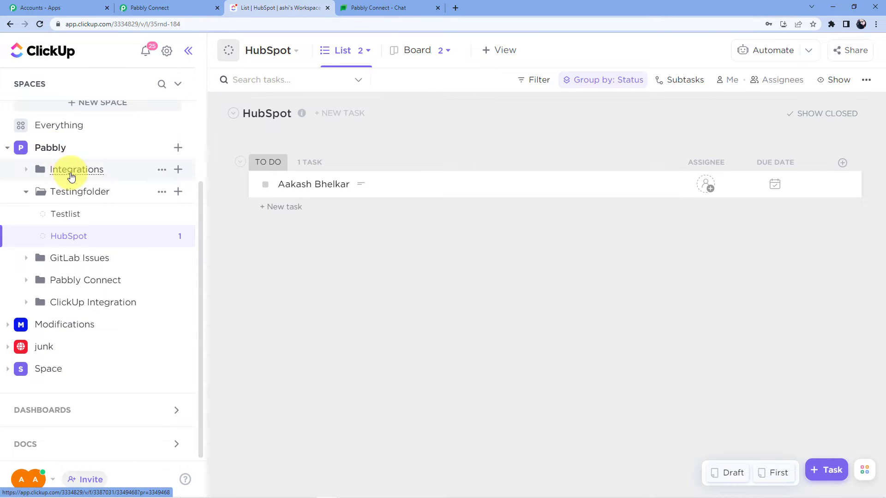
left_click(72, 171)
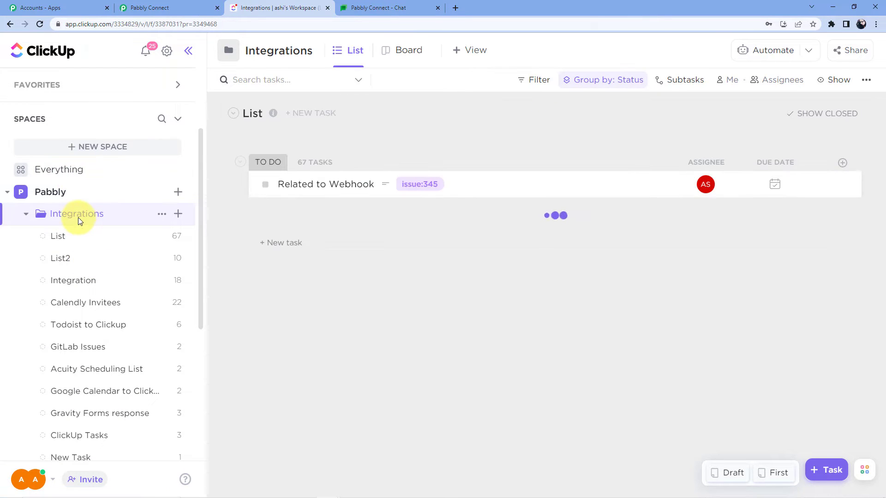
Collapse the Integrations folder and open the GitLab Issues folder in the Pabbly space to show its New Issues list
left_click(60, 214)
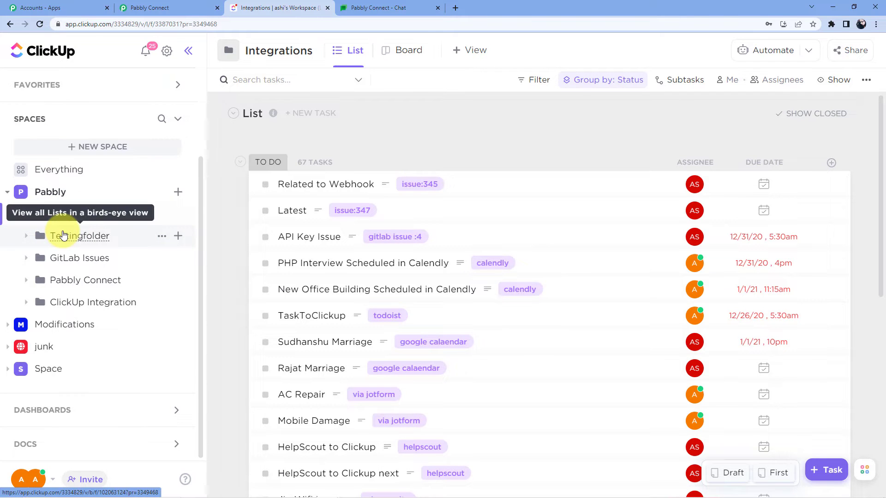
left_click(64, 236)
left_click(67, 305)
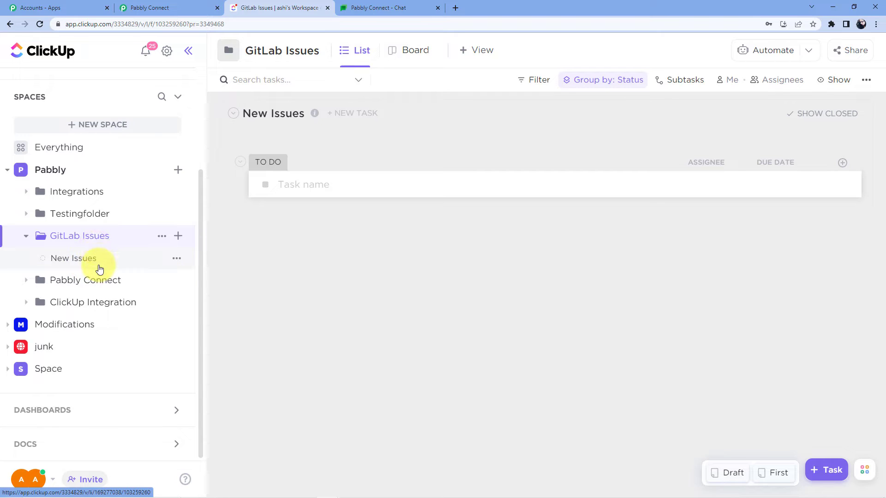
Switch back to Pabbly Connect and choose Pabbly as the space name for the New Task trigger
left_click(197, 7)
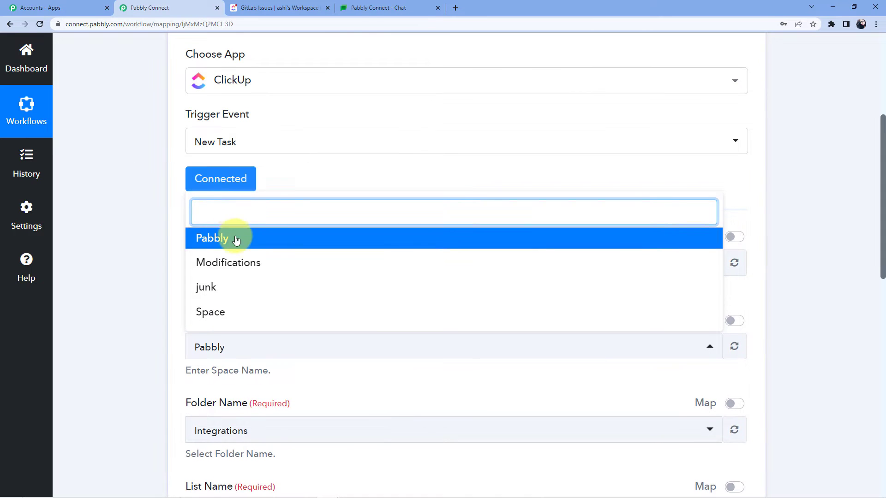
scroll(236, 240, "down", 1)
left_click(223, 192)
scroll(226, 203, "down", 2)
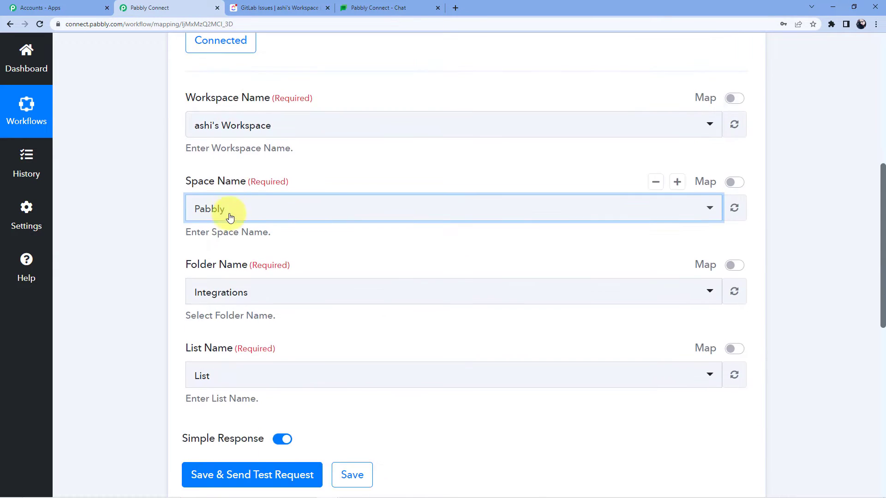
Set the trigger's folder name to GitLab Issues and its list name to New Issues
scroll(229, 216, "down", 2)
left_click(228, 215)
scroll(228, 217, "down", 2)
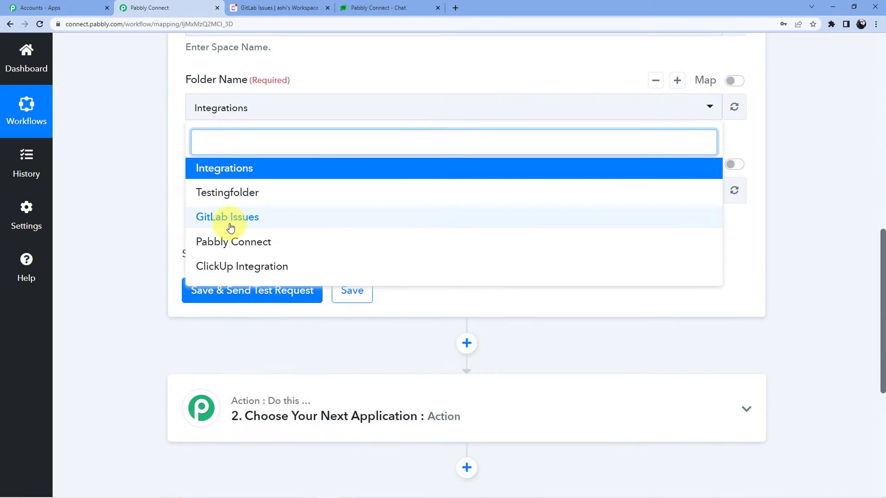
left_click(231, 224)
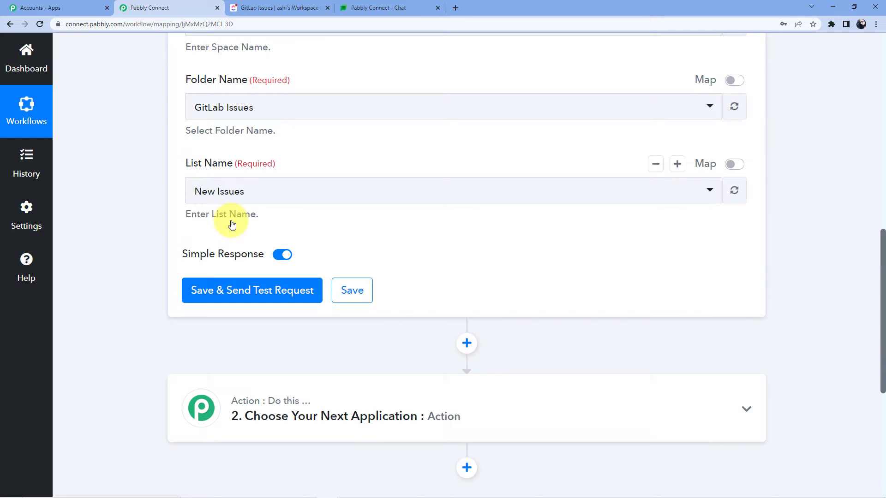
left_click(234, 191)
left_click(228, 250)
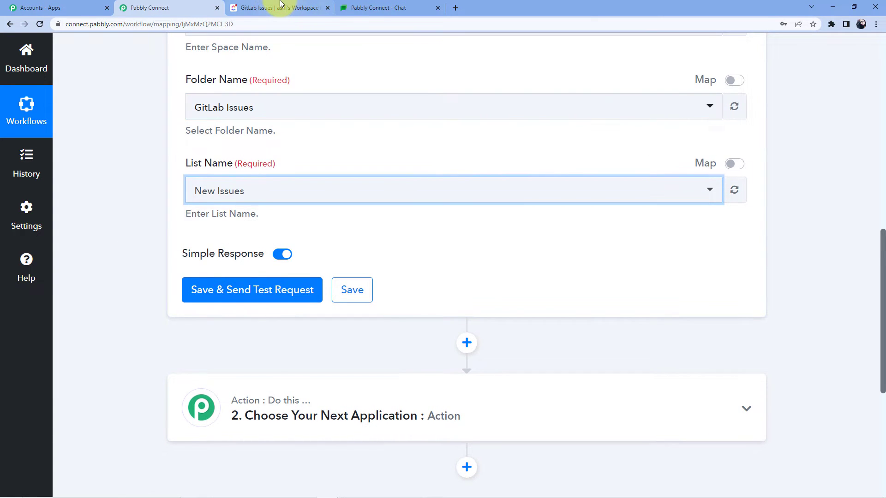
Switch to ClickUp, start a new task in the New Issues list and title it "Gmail Action Event Issue"
left_click(261, 8)
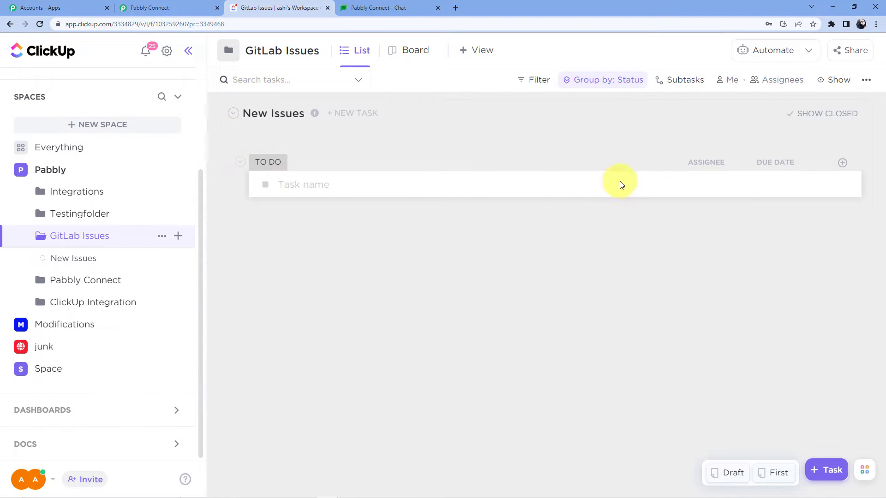
left_click(826, 471)
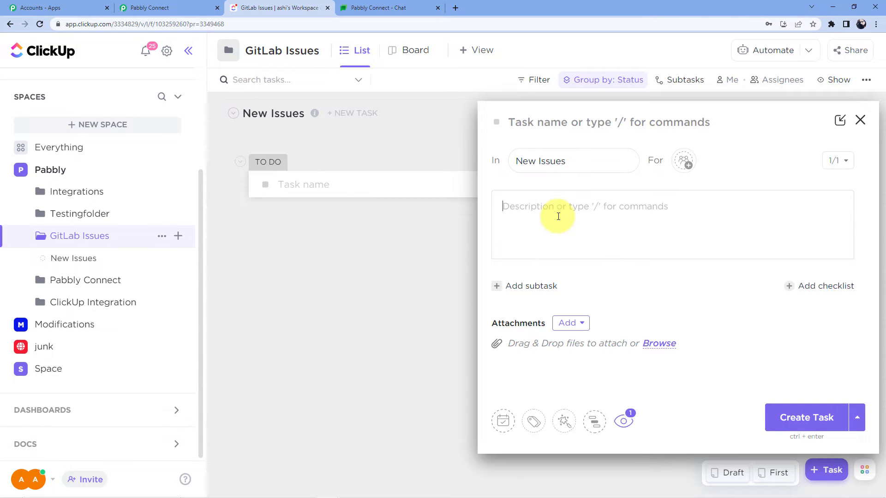
left_click(573, 129)
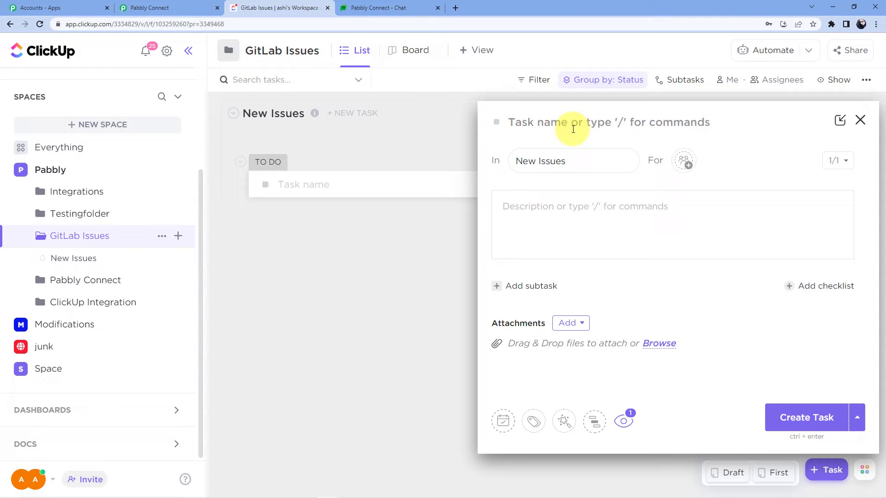
type("Gmail Action Event issue")
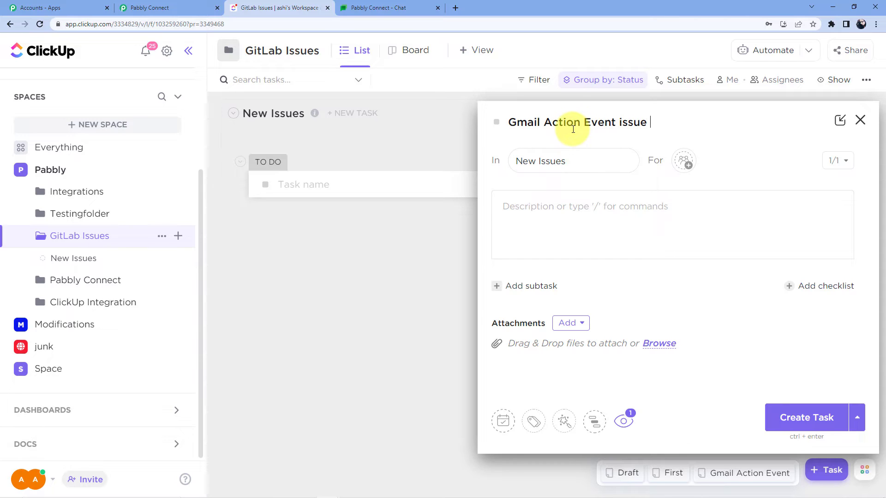
key("BackSpace")
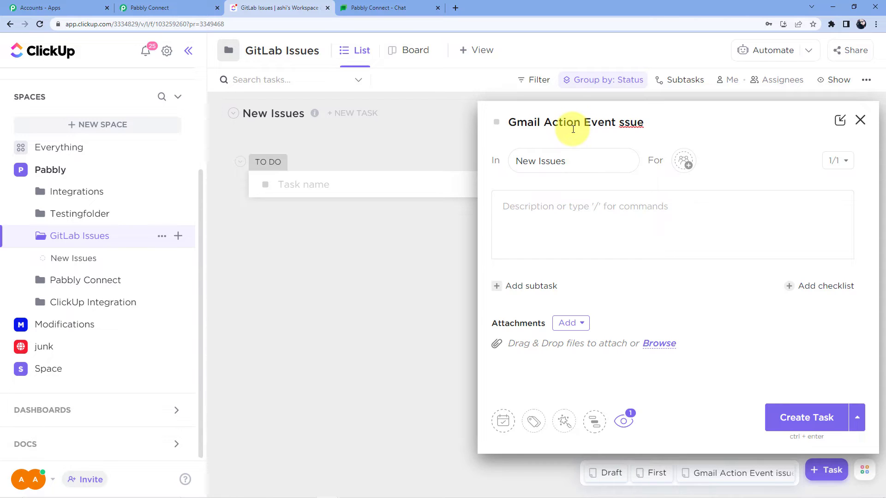
type("I")
Begin the task description with "Hello ," and, on a new line, "The Gmail action event "Send Mail""
left_click(621, 192)
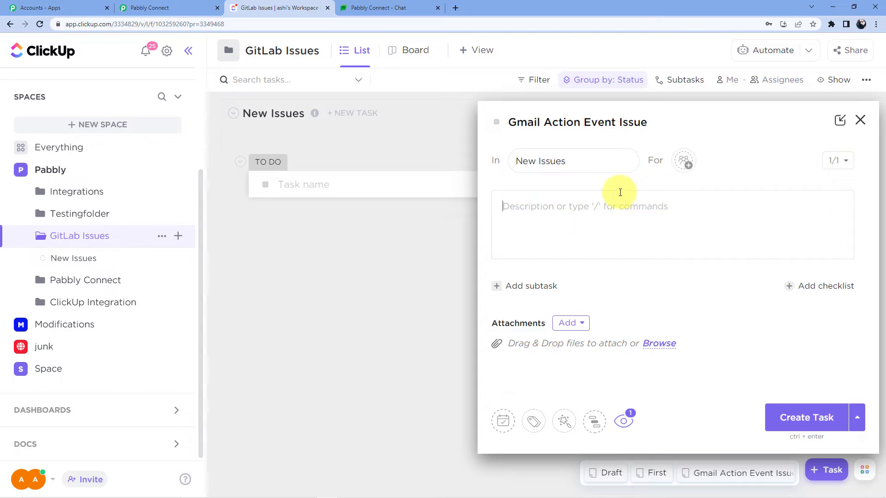
type("Hw")
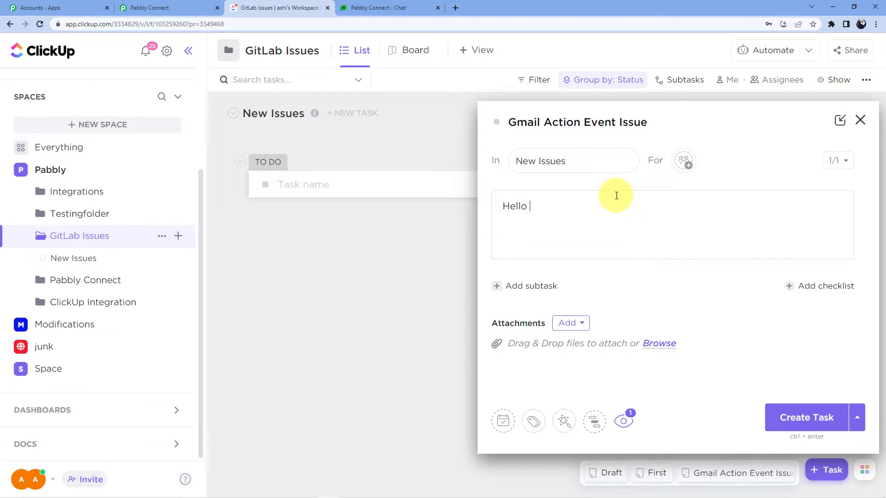
type("llo ,")
key("Return")
type("The Gmail action event :S")
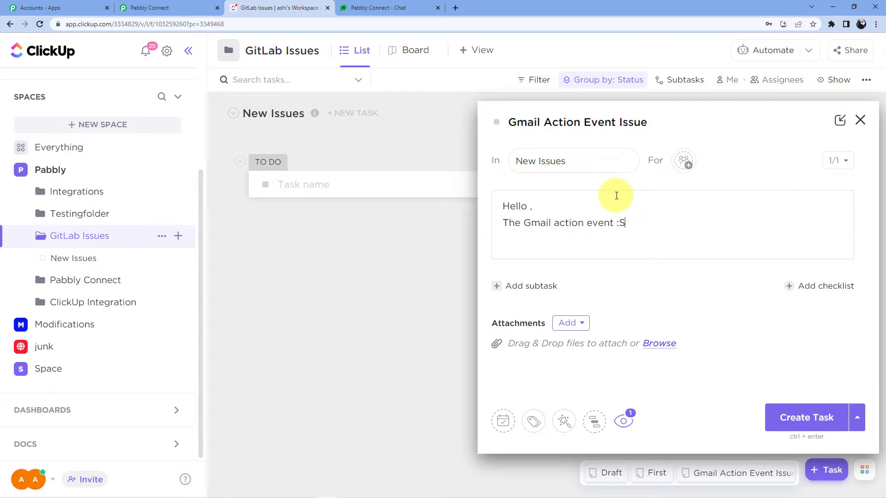
type("end")
key("Left")
key("Left")
key("Left")
key("BackSpace")
type("\"")
type("/ /")
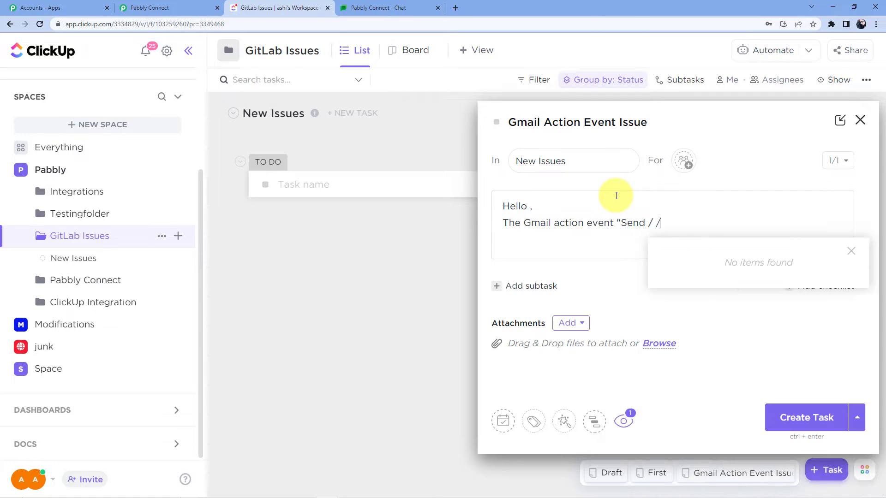
key("BackSpace")
key("BackSpace")
key("BackSpace")
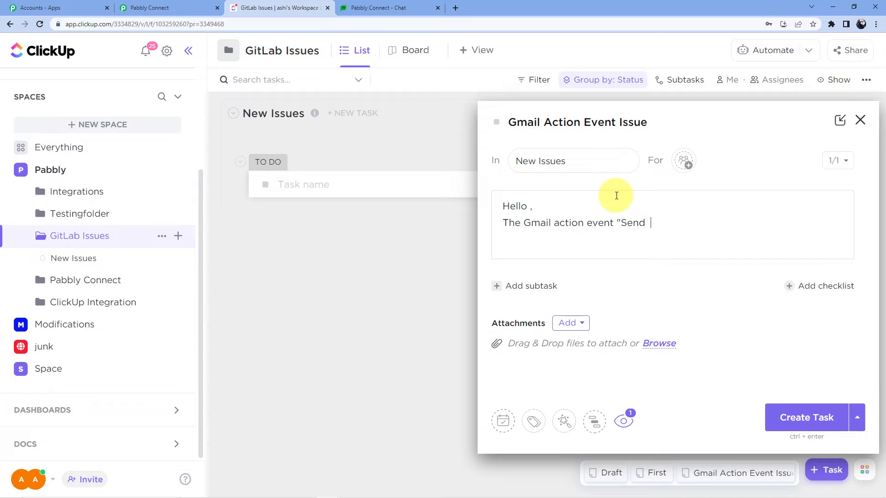
type("Mail")
key("BackSpace")
Finish the description with "is not visible and I cant click on it. Please look at this problem" and create the task
key("Right")
key("Right")
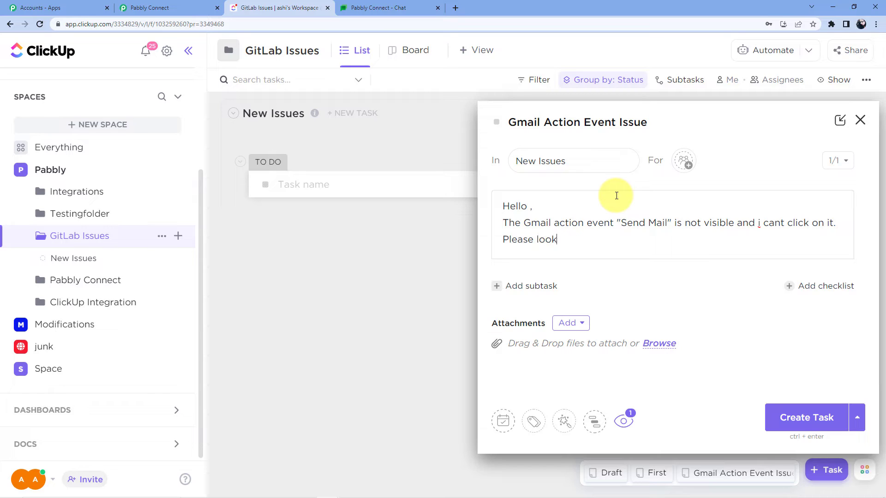
type("roblem")
right_click(760, 226)
type("I")
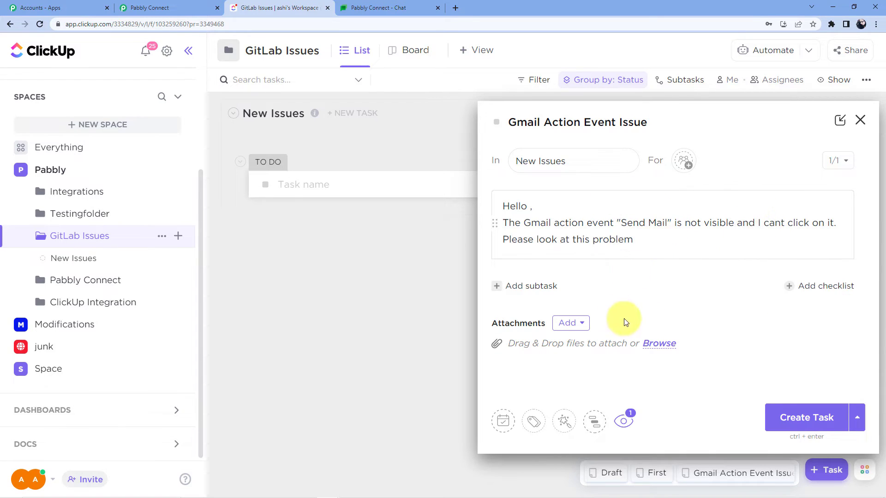
left_click(788, 421)
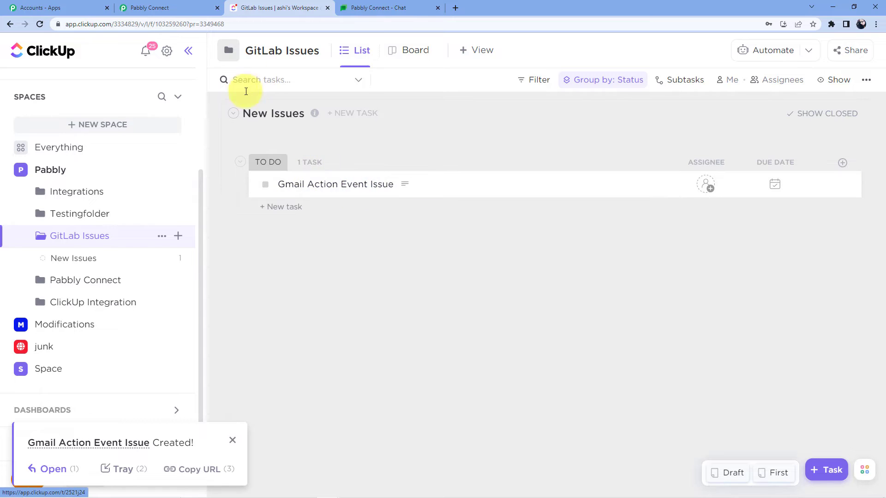
Return to Pabbly Connect, save the trigger with a test request, and expand the received Text Content value to read it
left_click(152, 7)
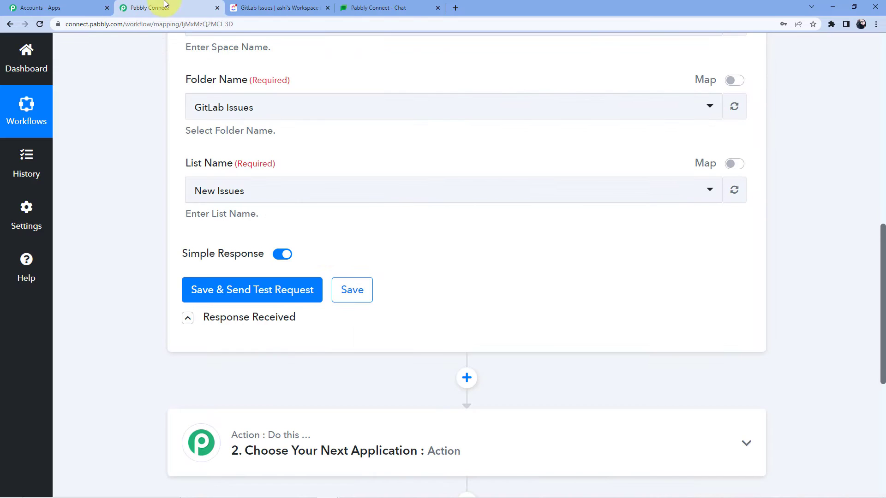
left_click(251, 288)
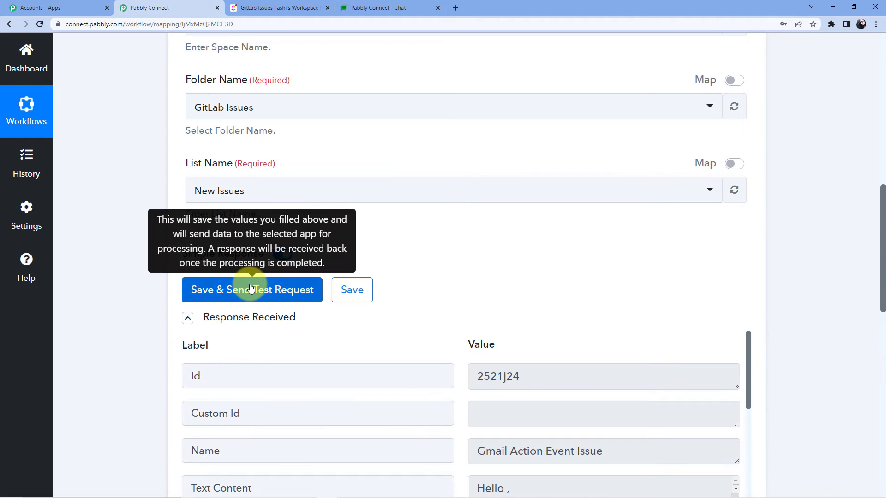
scroll(561, 219, "down", 4)
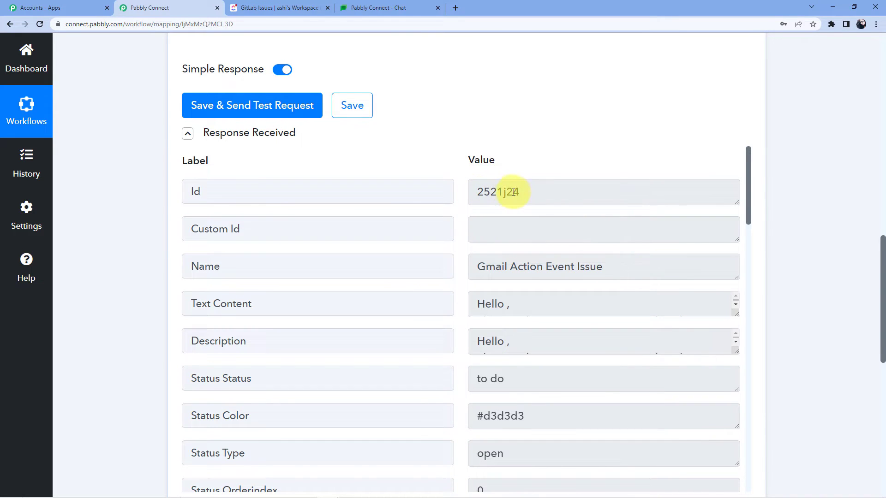
scroll(508, 238, "down", 2)
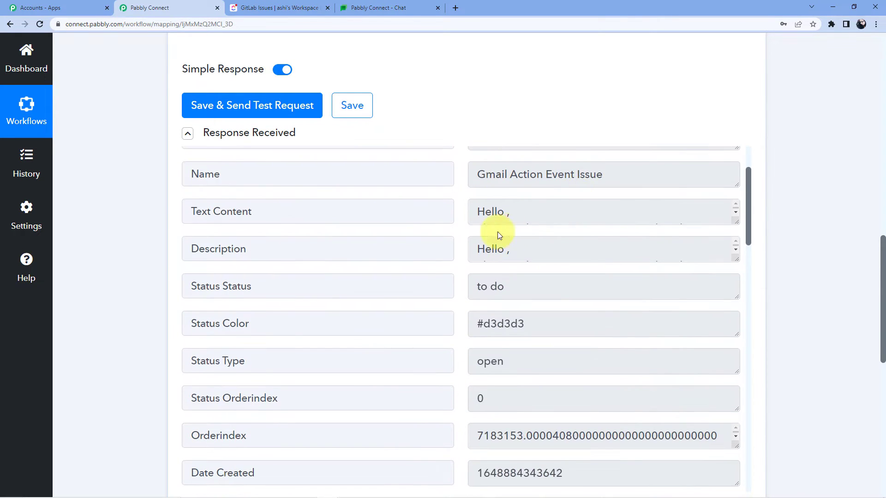
left_click(733, 220)
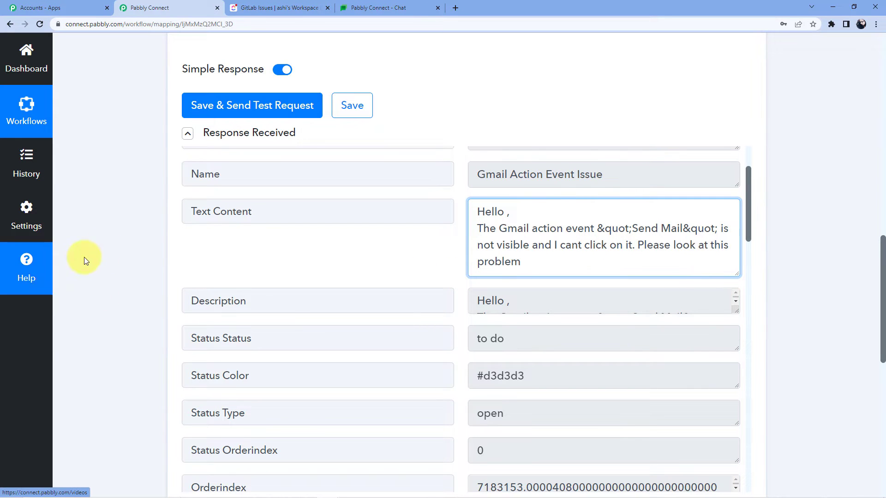
Search the apps for the workflow's action step and choose Google Hangouts Chat
scroll(129, 226, "down", 10)
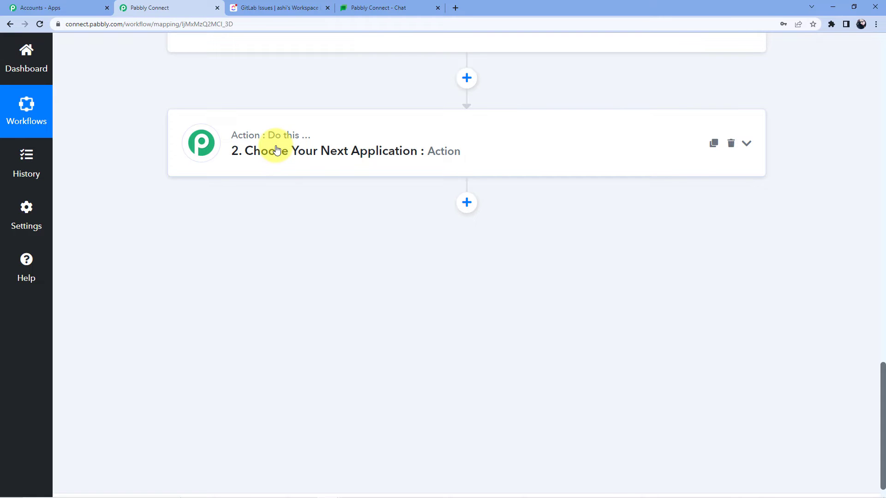
left_click(285, 136)
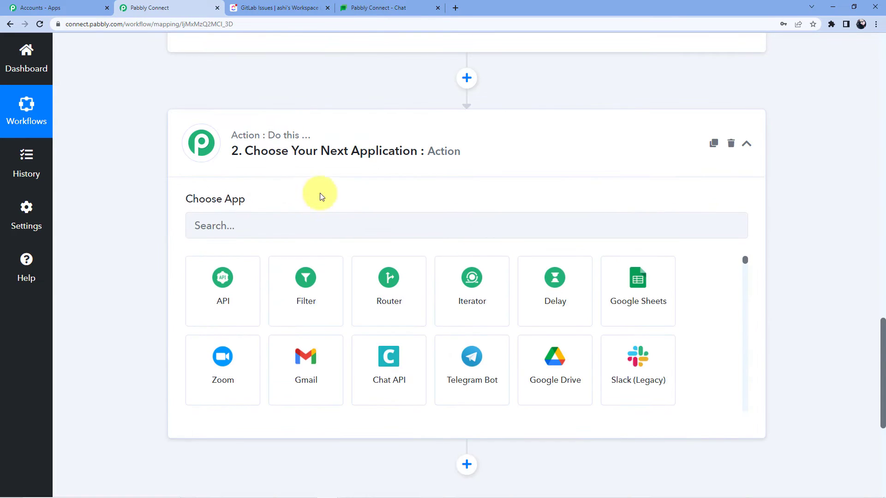
left_click(278, 226)
type("Googl")
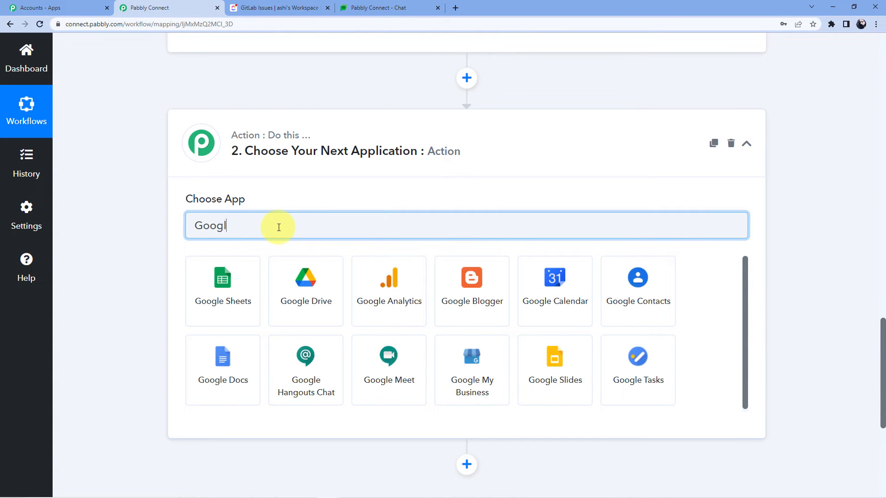
type("e hang")
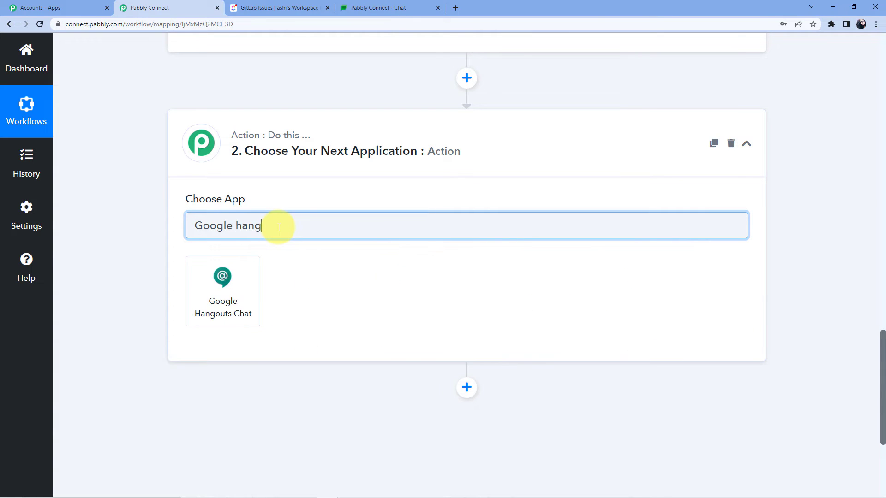
left_click(233, 302)
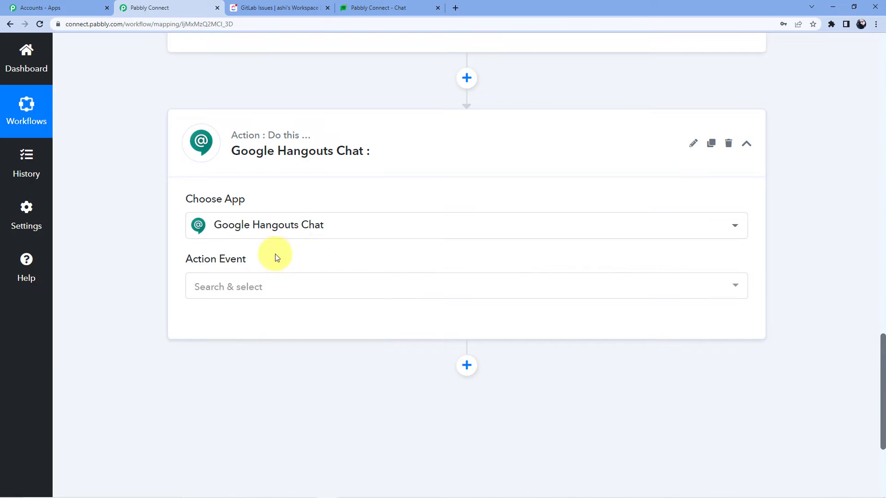
Set the action event to Create Message and connect Google Hangouts Chat
scroll(275, 253, "down", 3)
left_click(267, 161)
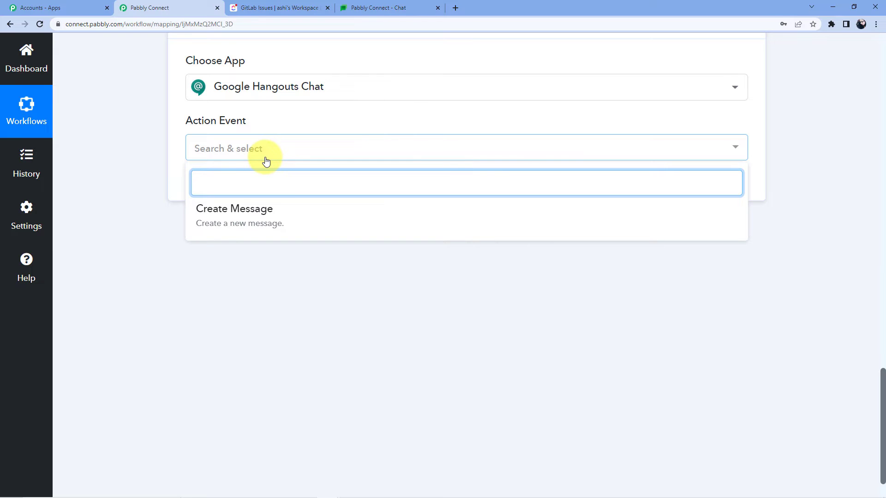
left_click(287, 222)
left_click(213, 198)
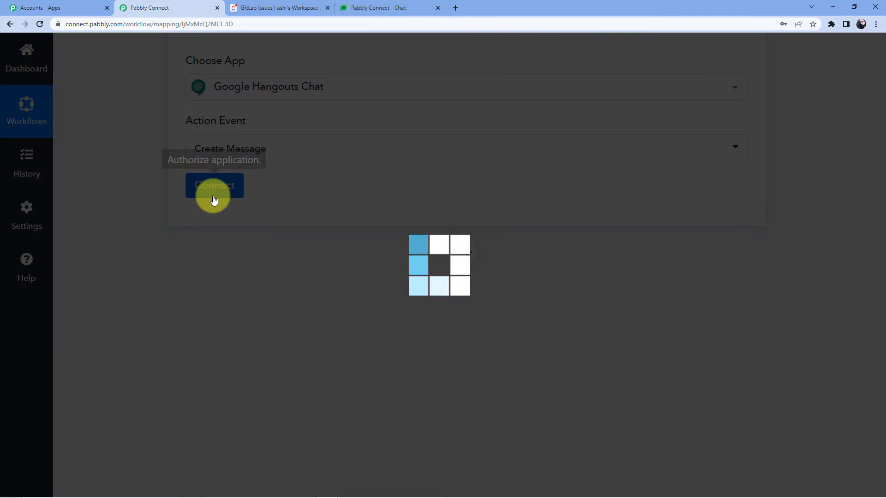
scroll(332, 193, "down", 2)
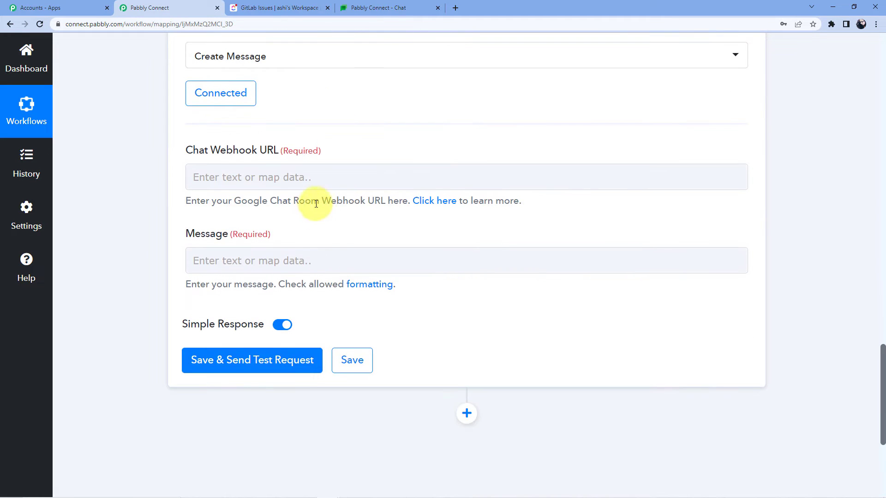
Switch to the Pabbly Connect space in Google Chat and look through its existing bot messages
left_click(241, 171)
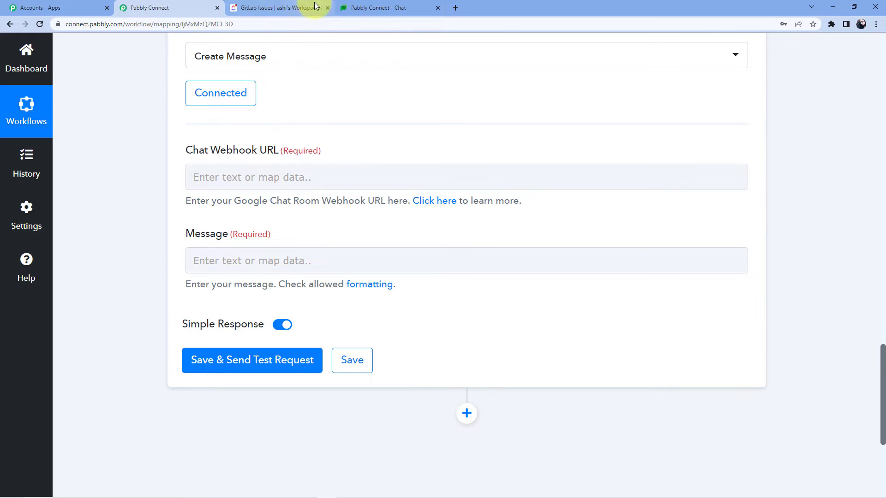
left_click(371, 6)
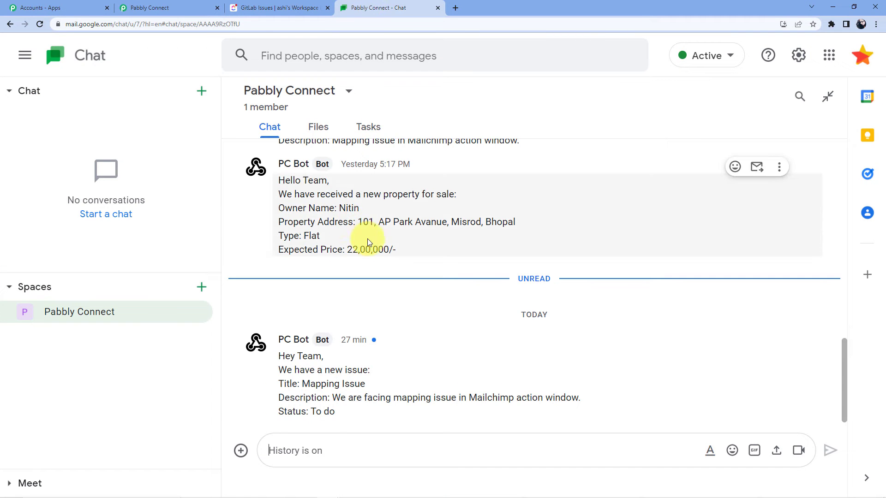
scroll(369, 241, "up", 4)
scroll(369, 242, "up", 8)
scroll(366, 237, "down", 7)
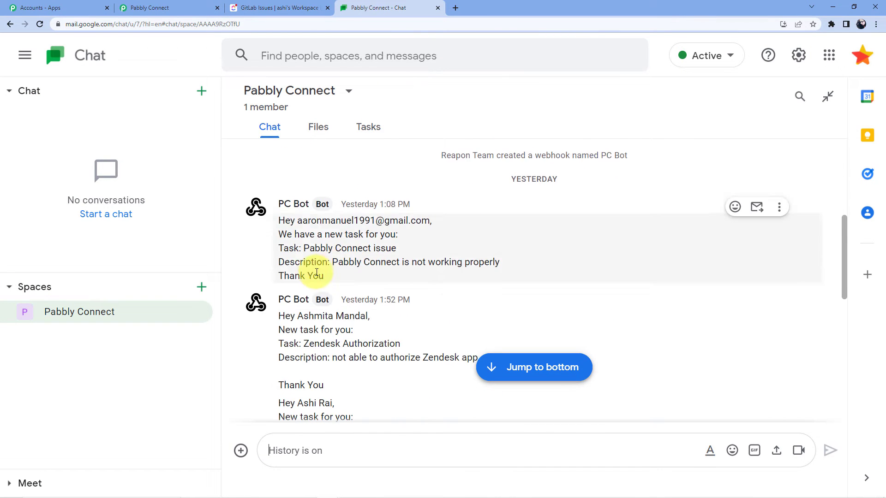
scroll(379, 289, "down", 5)
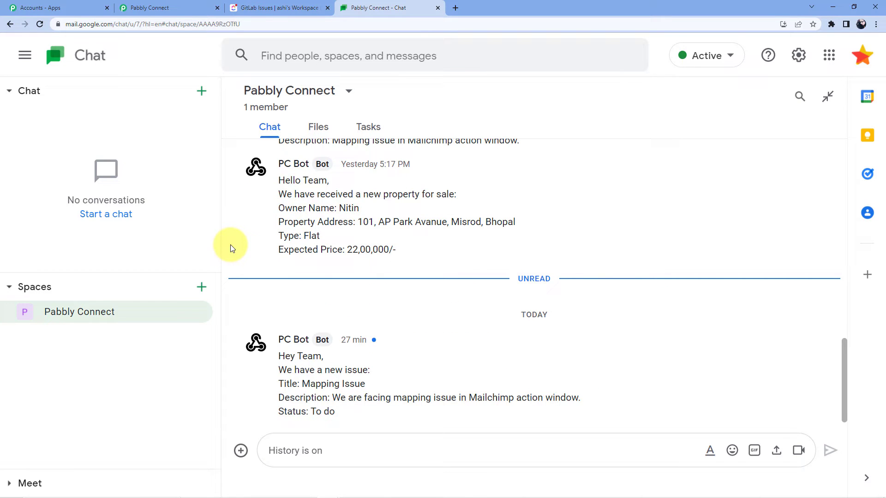
scroll(231, 247, "up", 2)
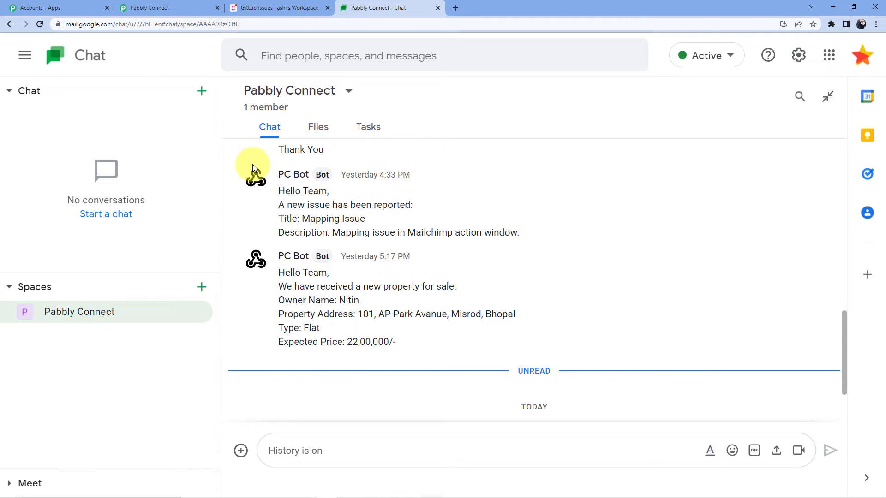
scroll(252, 167, "up", 3)
scroll(252, 168, "up", 5)
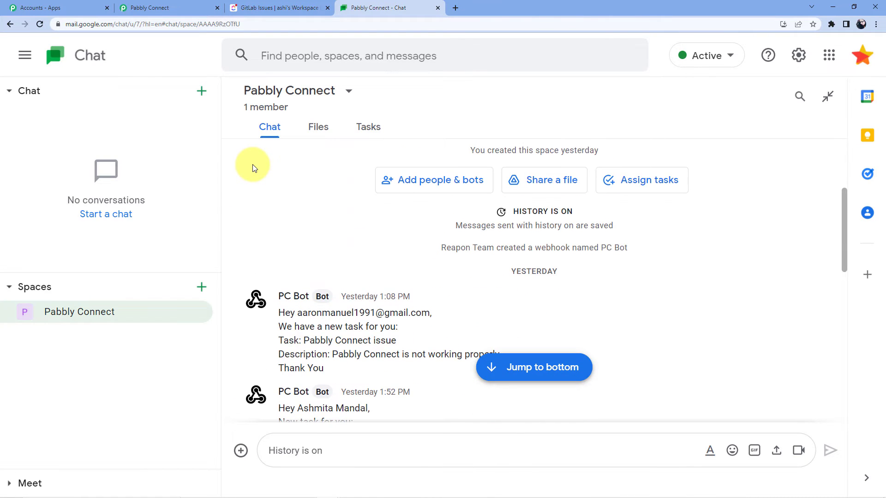
scroll(252, 168, "up", 2)
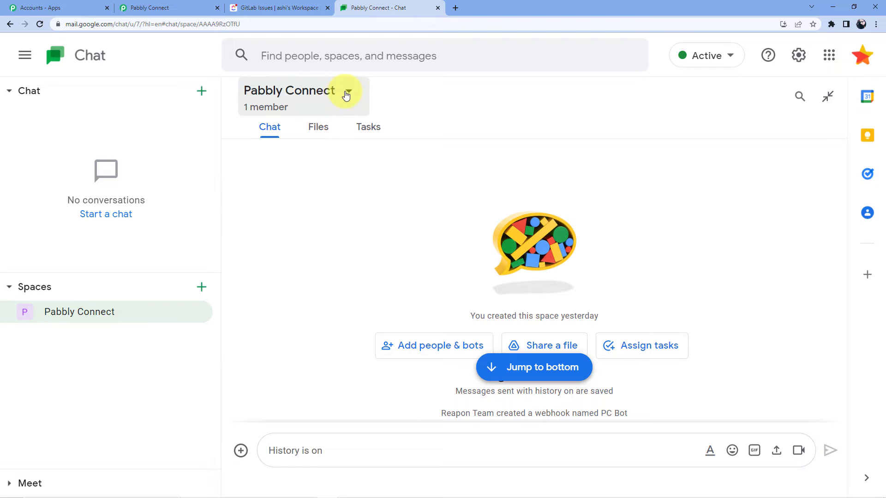
Add an incoming webhook named "Clickup to Hangouts Bot" to the Pabbly Connect space
left_click(346, 95)
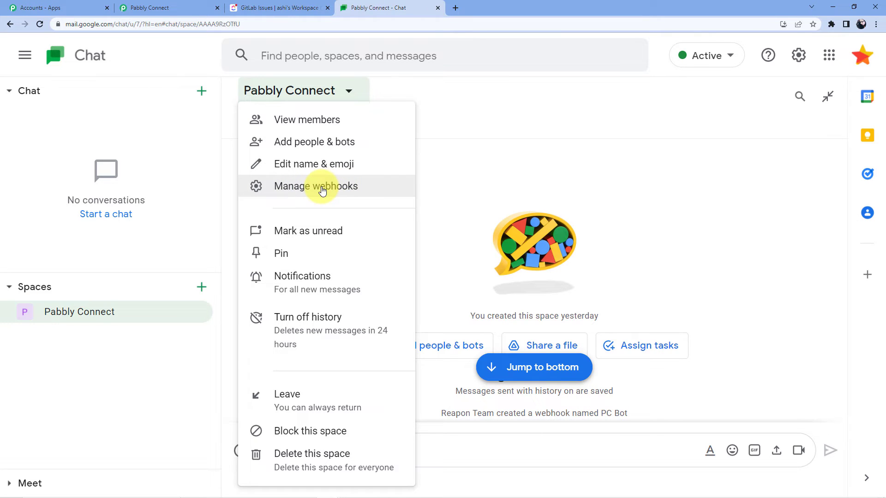
left_click(322, 191)
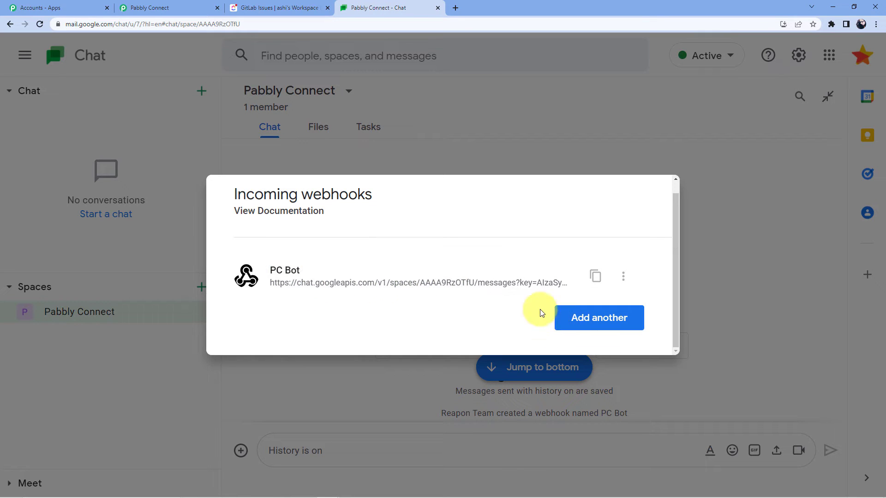
left_click(575, 317)
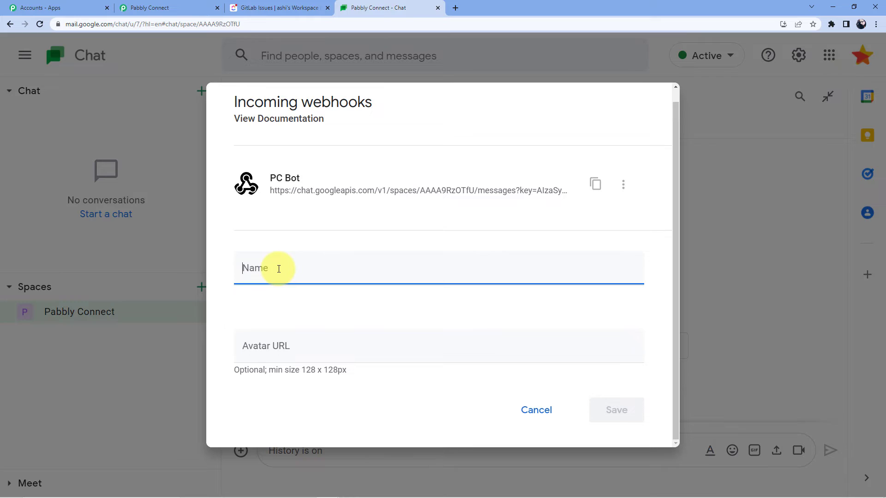
type("C")
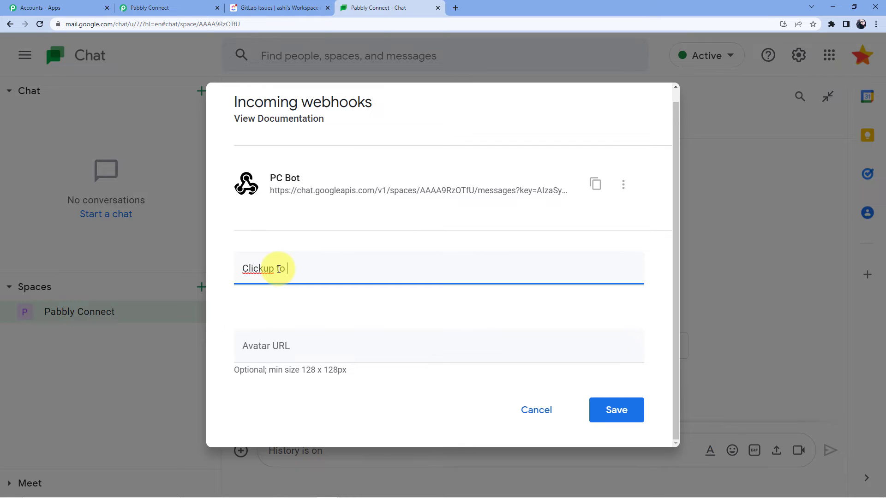
type("lickup To Hangouts Bot")
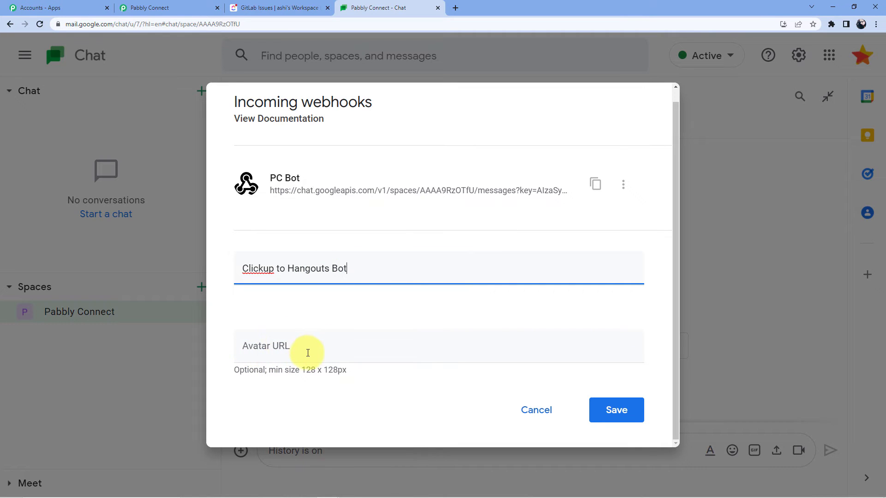
left_click(614, 410)
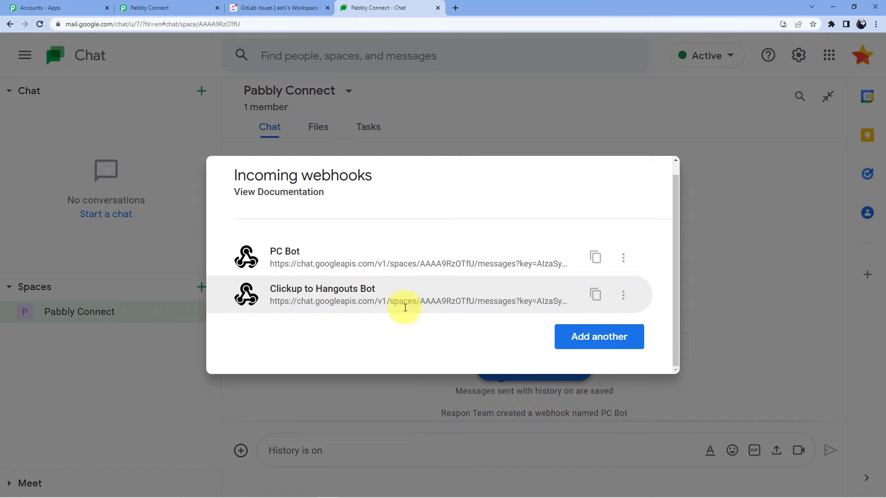
Copy the new webhook's link and paste it as the Chat Webhook URL of the Create Message action in Pabbly Connect
left_click(596, 295)
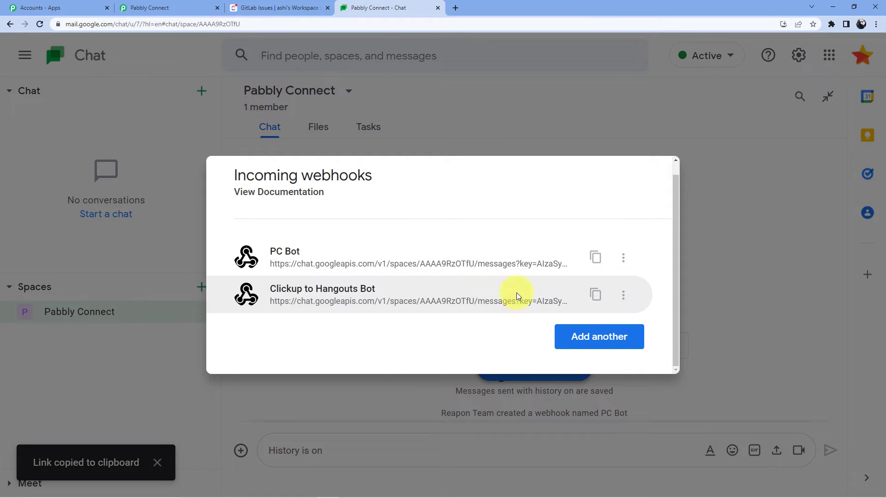
left_click(277, 8)
left_click(175, 8)
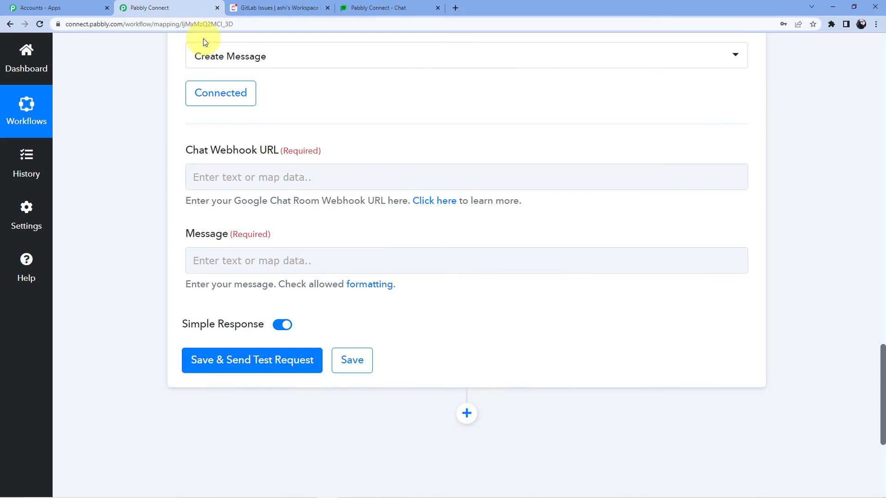
left_click(271, 255)
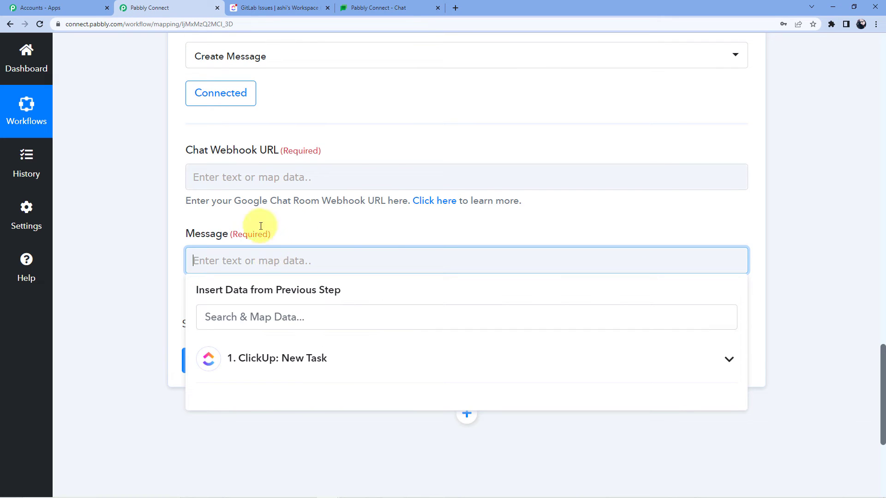
left_click(252, 188)
key("ctrl+v")
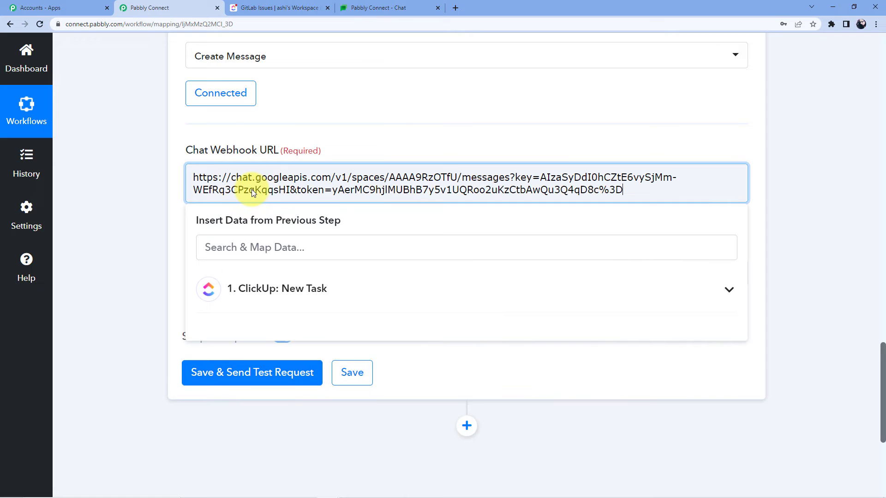
left_click(353, 151)
scroll(353, 152, "down", 2)
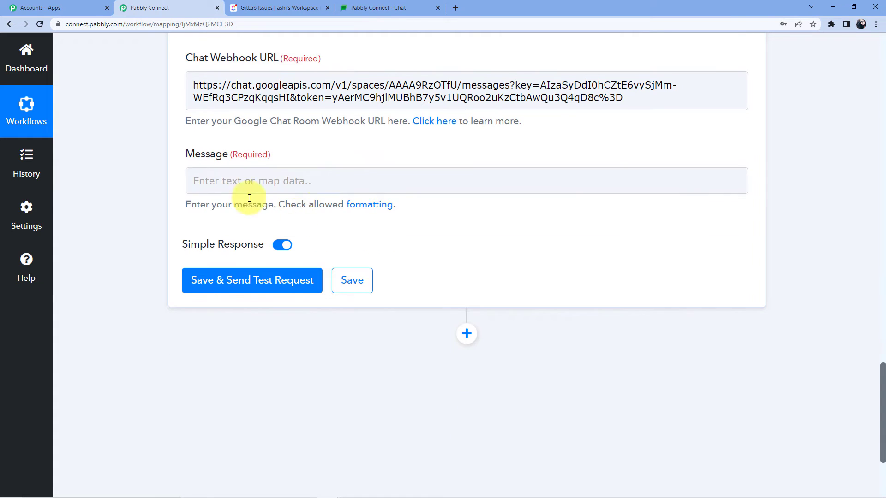
Back in Google Chat, close the webhooks dialog and copy the text of today's PC Bot message about the Mapping Issue
left_click(397, 7)
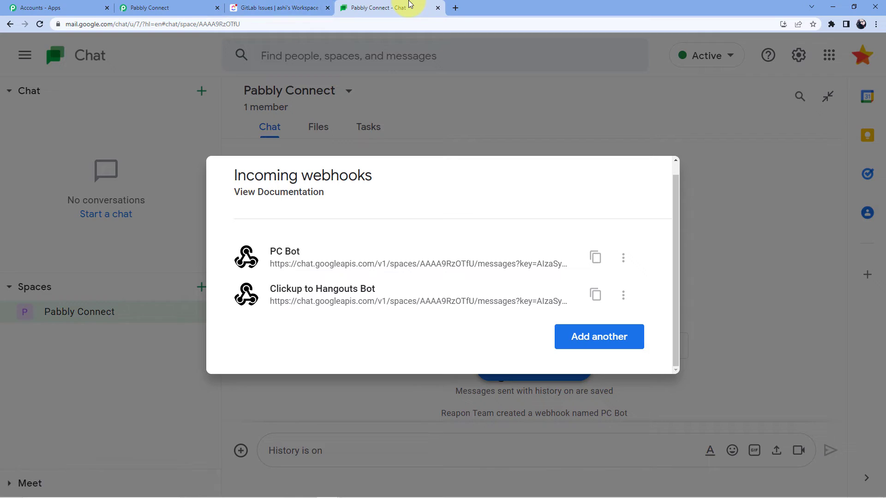
left_click(690, 165)
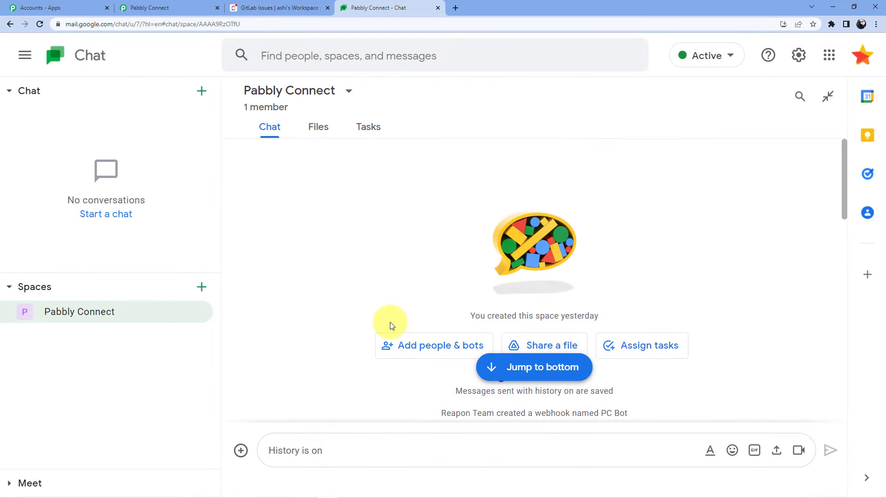
scroll(390, 323, "down", 9)
scroll(356, 313, "down", 7)
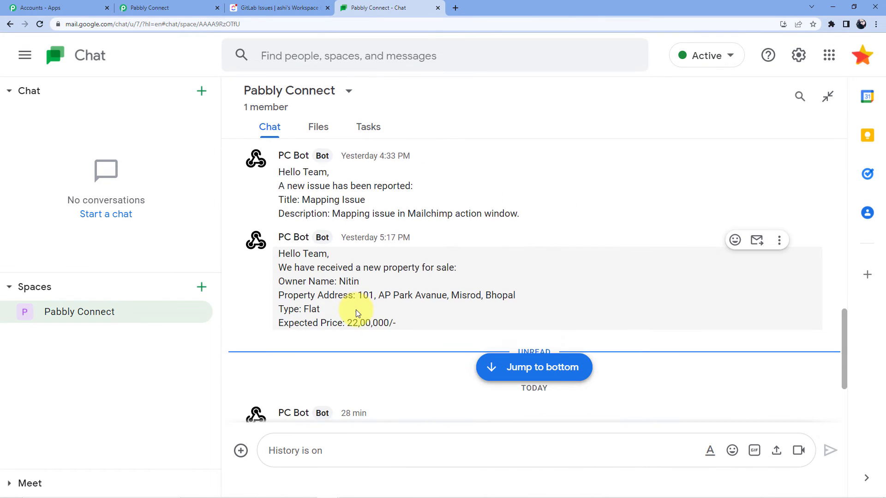
left_click_drag(279, 319, 422, 364)
right_click(294, 340)
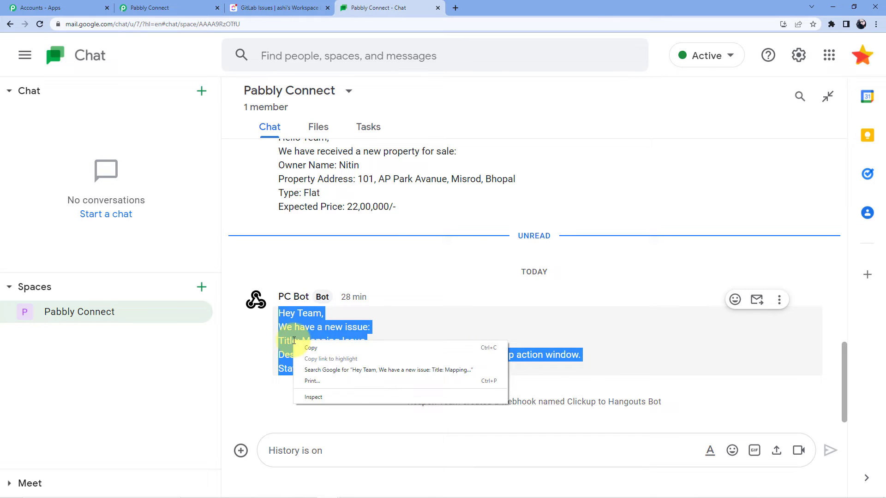
left_click(316, 349)
Return to Pabbly Connect and review the task fields in the ClickUp trigger's received response
left_click(205, 4)
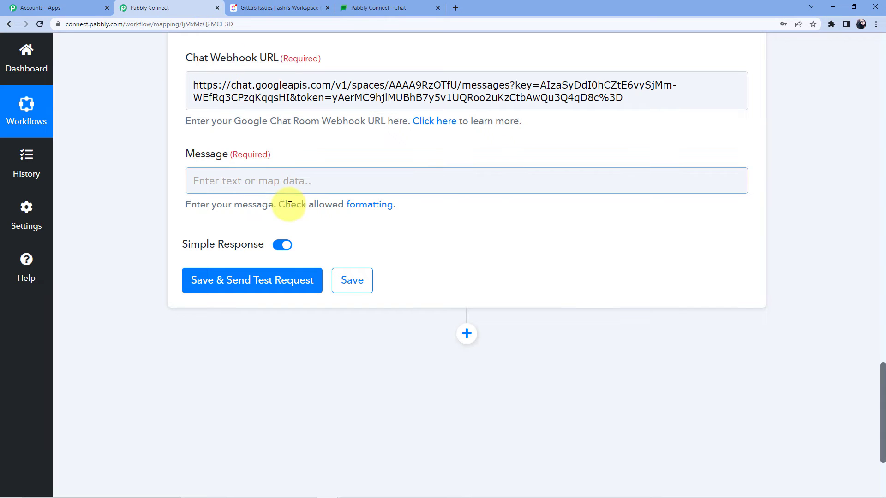
scroll(289, 221, "up", 3)
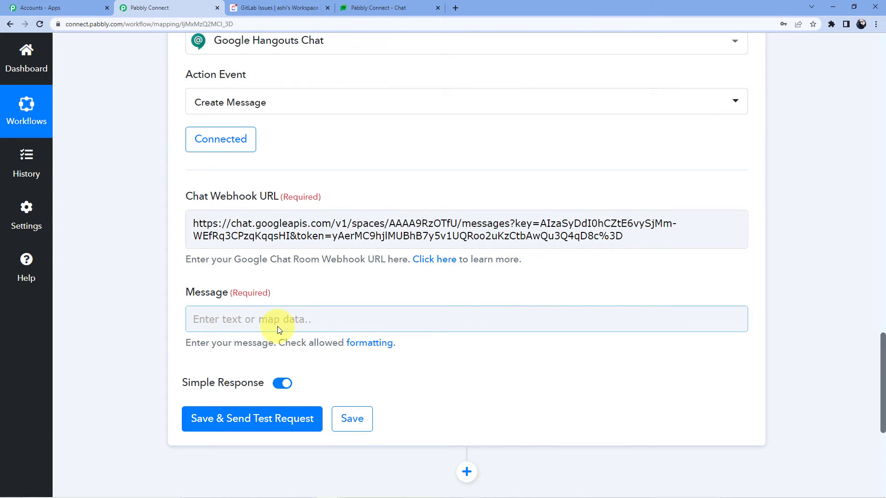
scroll(278, 329, "up", 20)
scroll(392, 325, "down", 4)
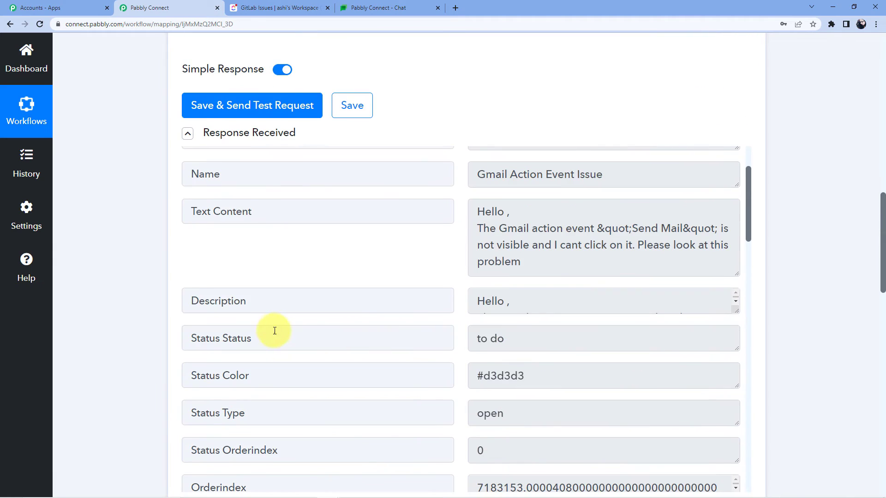
scroll(275, 331, "down", 18)
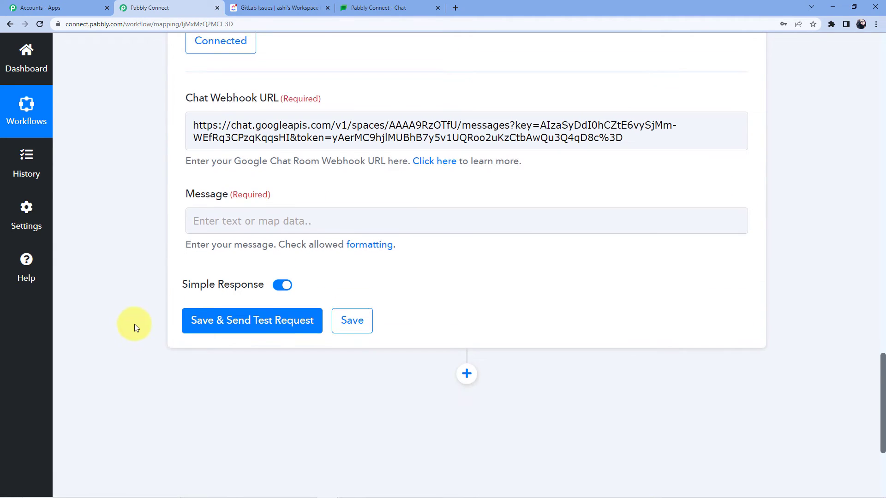
scroll(326, 341, "down", 1)
scroll(314, 349, "up", 15)
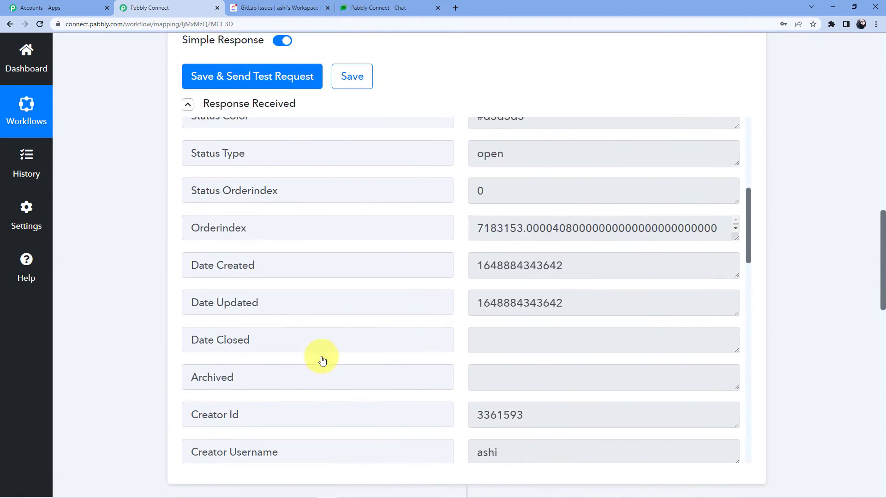
scroll(136, 268, "down", 5)
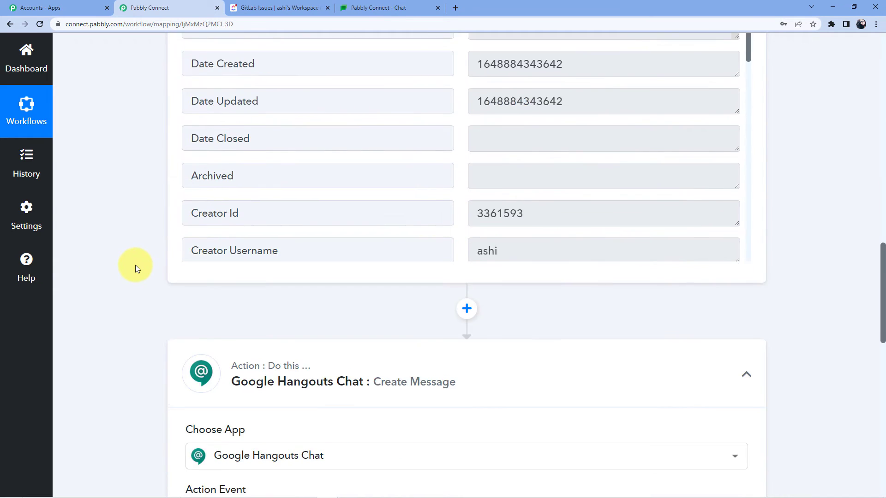
scroll(135, 265, "down", 14)
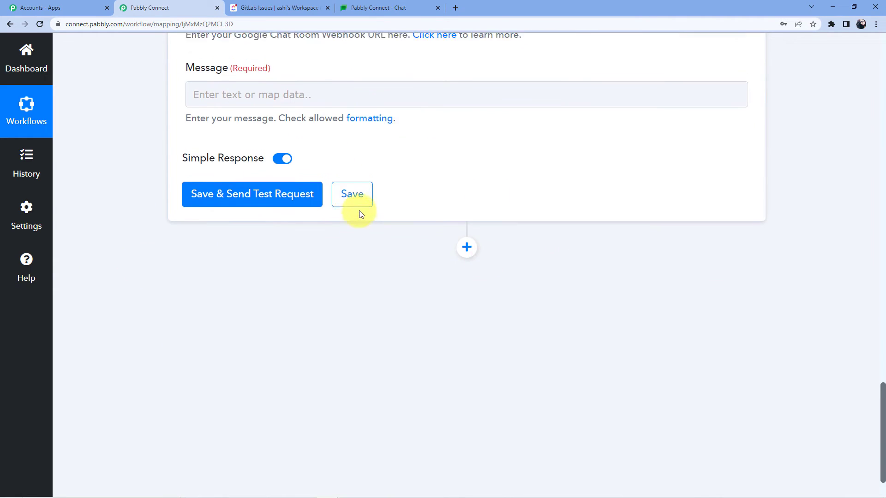
Paste the copied "Hey Team, We have a new issue:" text as the action's Message
scroll(360, 214, "up", 3)
left_click(297, 227)
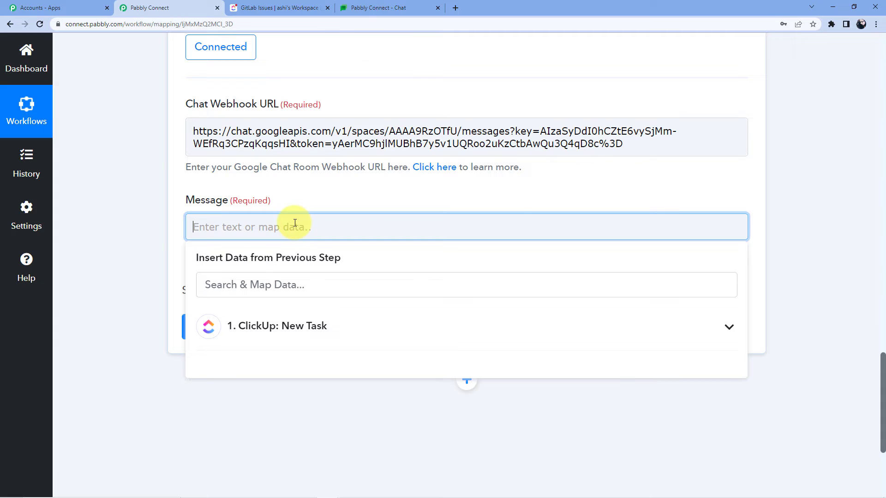
key("ctrl+v")
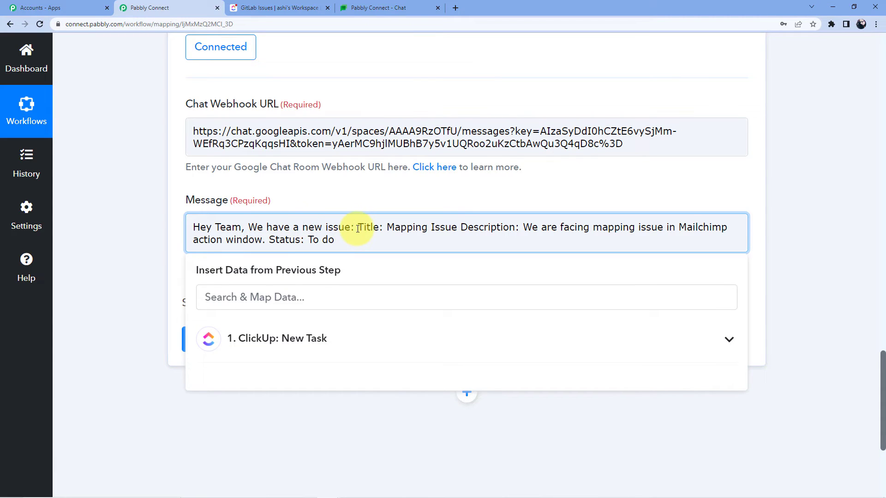
Replace "Title: Mapping Issue" in the Message with the mapped Name value from the ClickUp New Task step
left_click_drag(358, 229, 458, 233)
key("BackSpace")
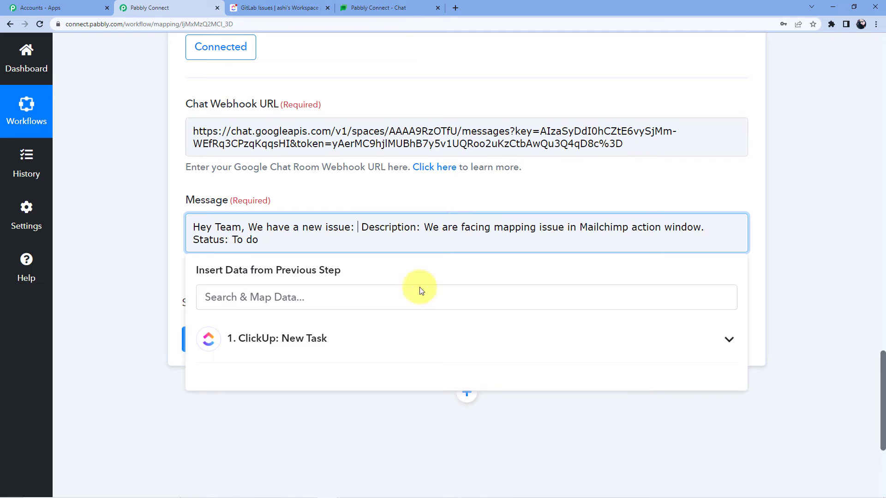
left_click(277, 340)
scroll(281, 369, "down", 1)
scroll(290, 342, "down", 1)
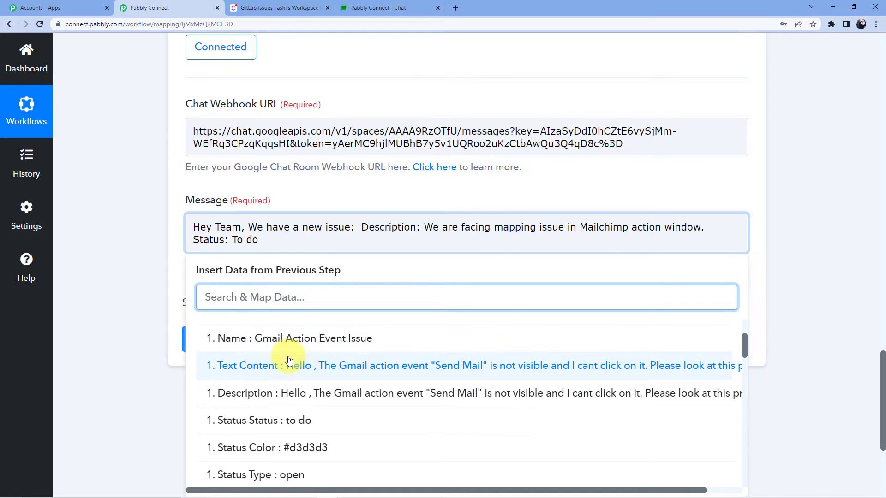
scroll(293, 353, "up", 1)
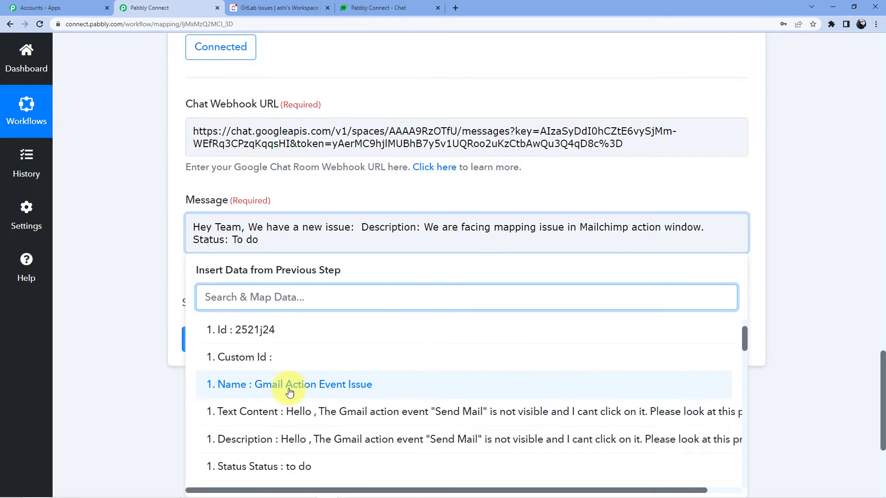
left_click(290, 387)
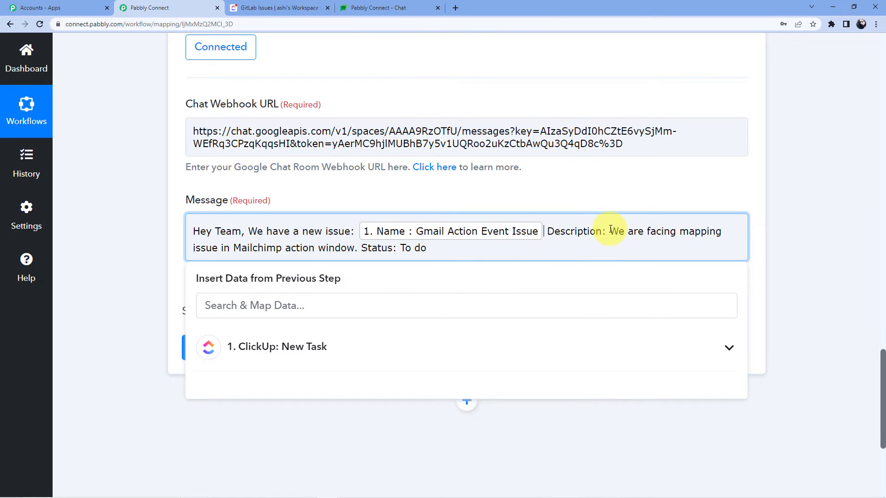
Try replacing the sample text after "Description:" in the Message with the mapped Text Content value from the ClickUp New Task step
left_click_drag(609, 232, 724, 250)
key("BackSpace")
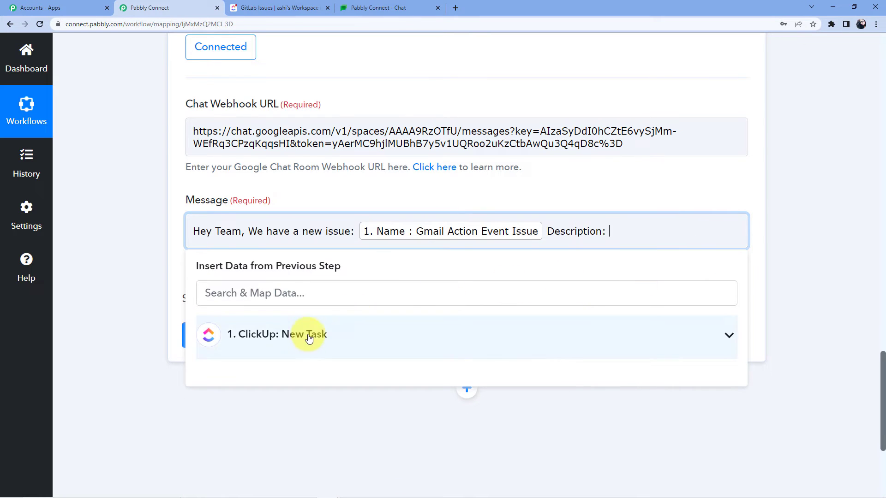
left_click(309, 335)
left_click(342, 405)
left_click(413, 263)
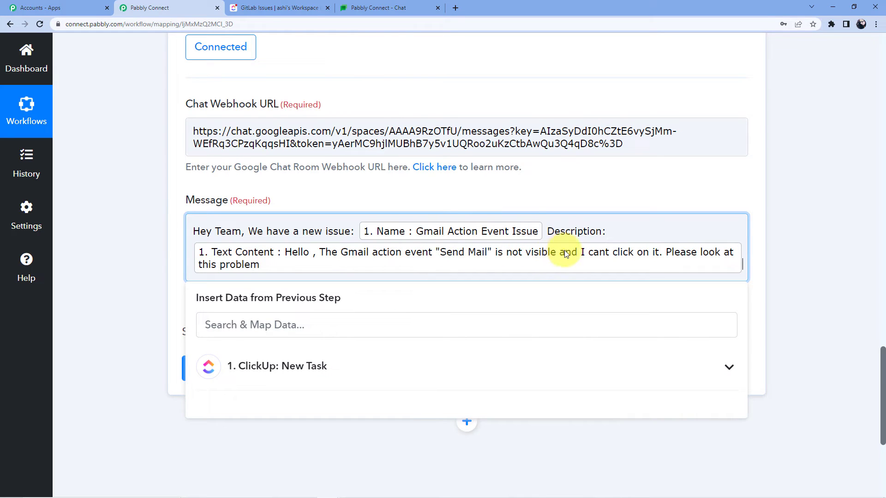
key("BackSpace")
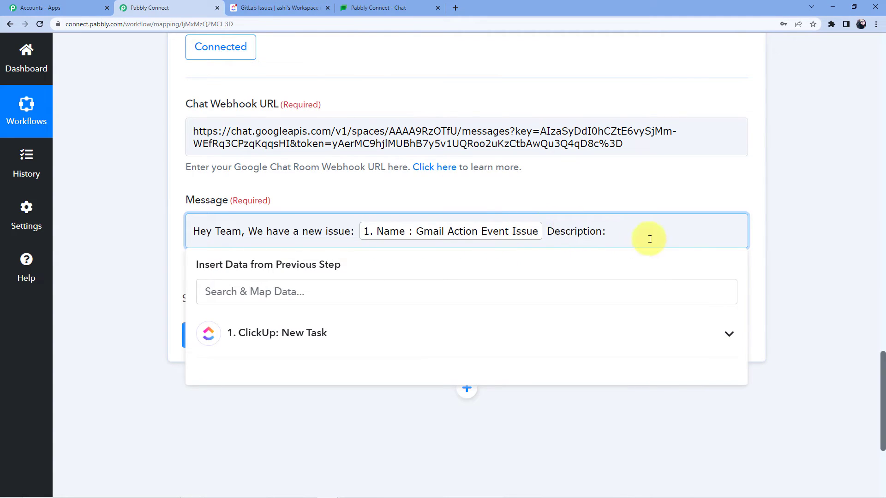
Clear the whole Message and start it over with the line "Hey Team"
left_click_drag(647, 237, 226, 232)
key("BackSpace")
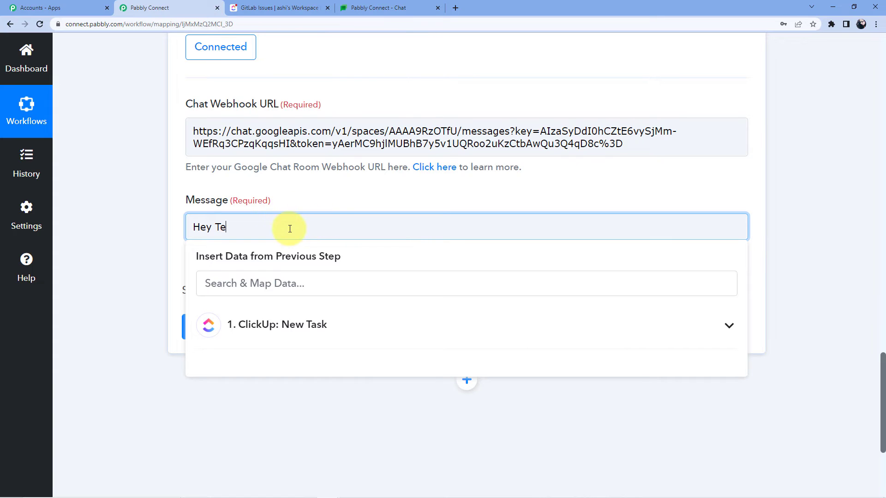
left_click_drag(289, 228, 192, 227)
key("BackSpace")
type("H")
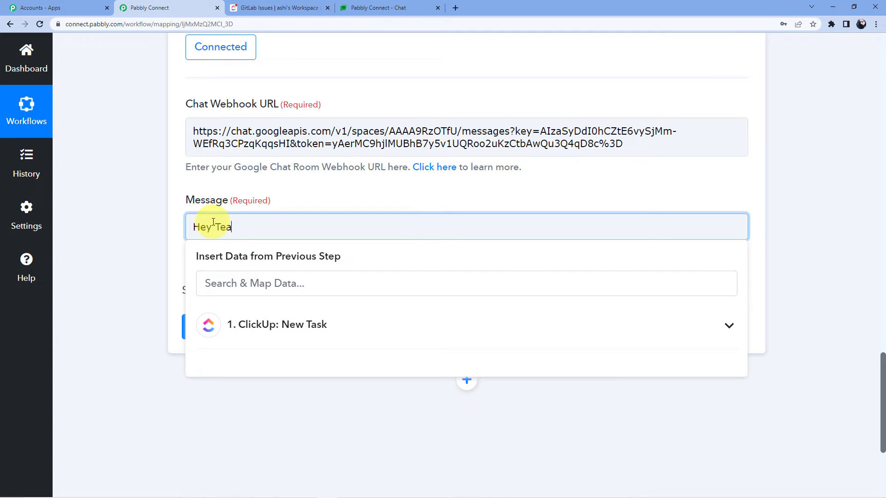
type("ey TeaM")
key("BackSpace")
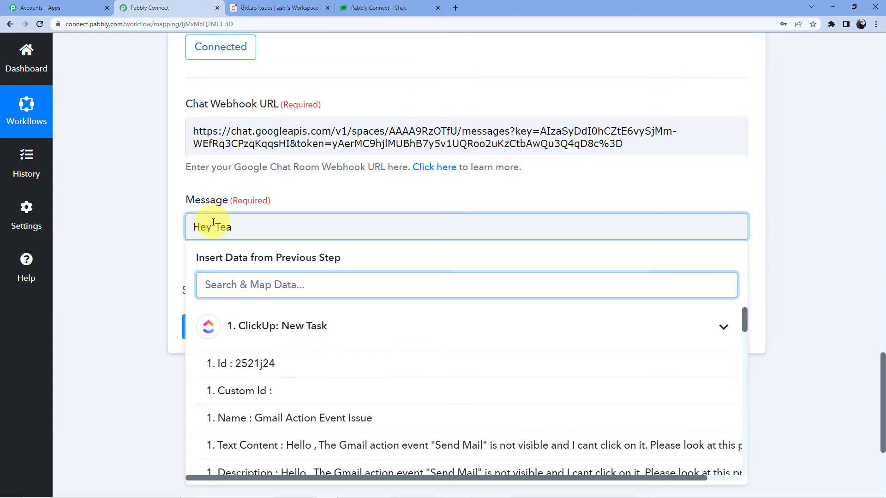
left_click(244, 225)
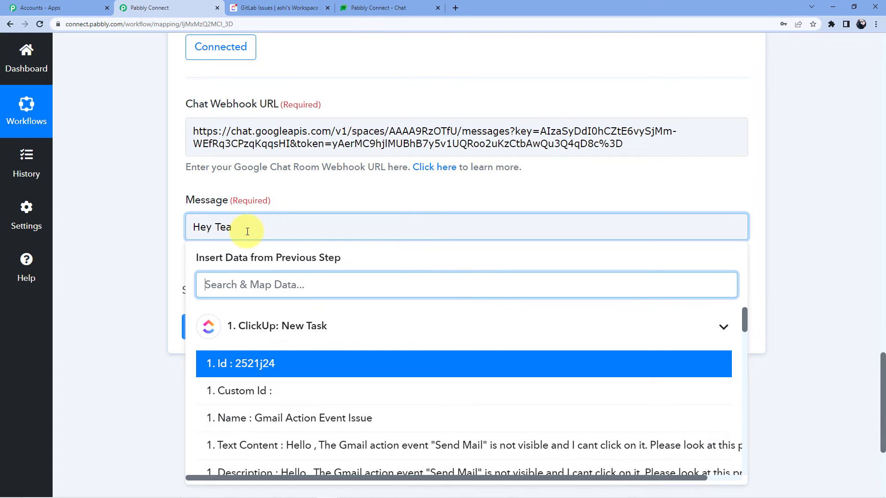
left_click(247, 232)
type("m")
left_click(312, 203)
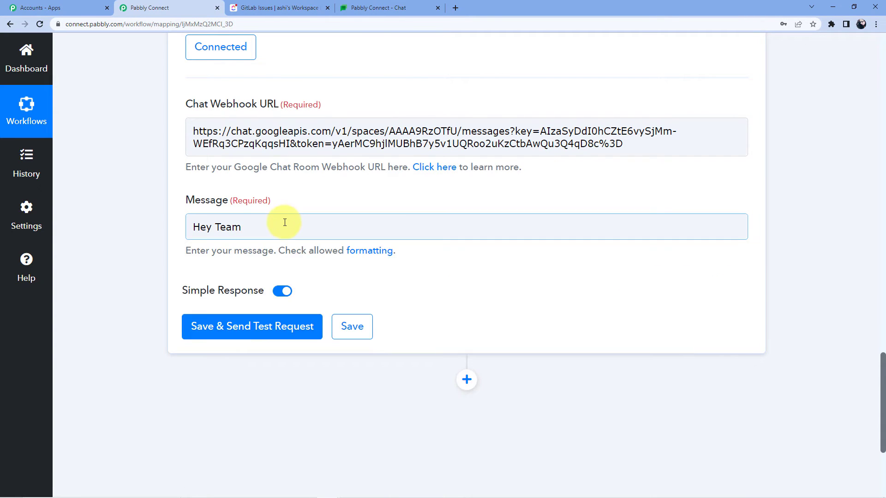
Add a second Message line reading "We have a new issue" followed by the mapped Name value from the ClickUp New Task step
left_click(284, 223)
key("Return")
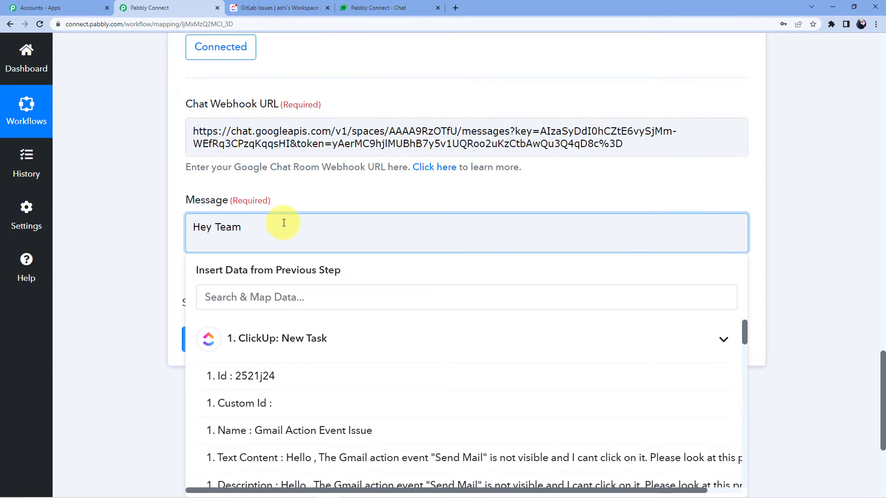
type("We have a new issue")
scroll(284, 223, "down", 3)
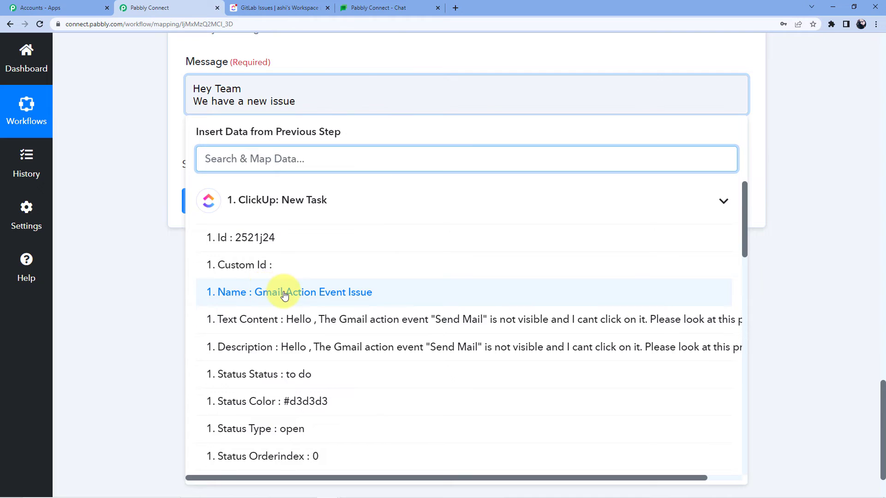
left_click(284, 295)
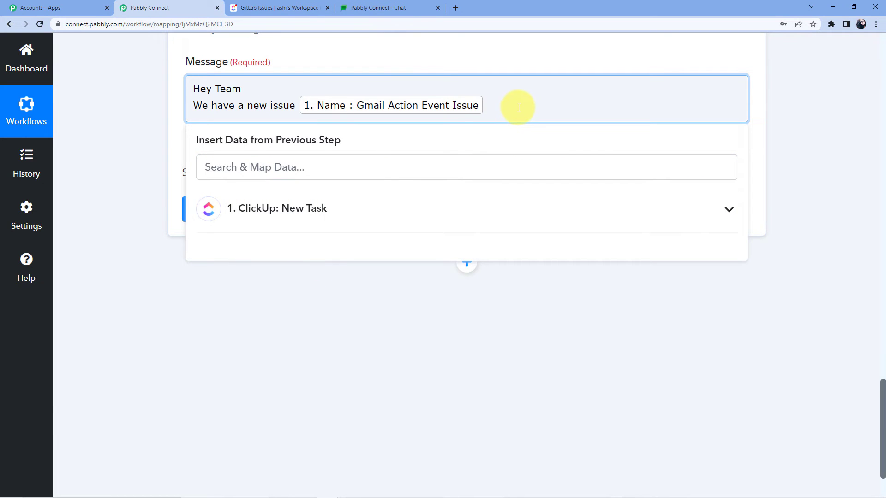
Add a new Message line "Description :" with the mapped Description value from the ClickUp New Task step
key("Return")
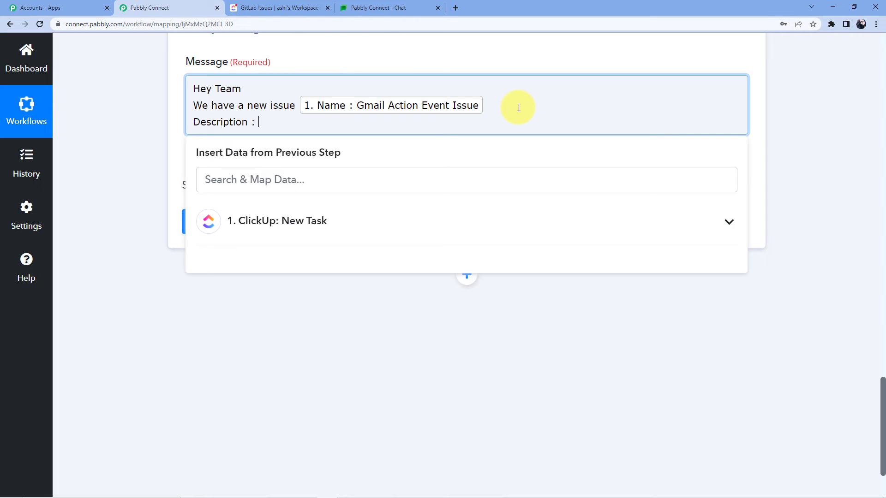
left_click(283, 221)
scroll(340, 275, "down", 1)
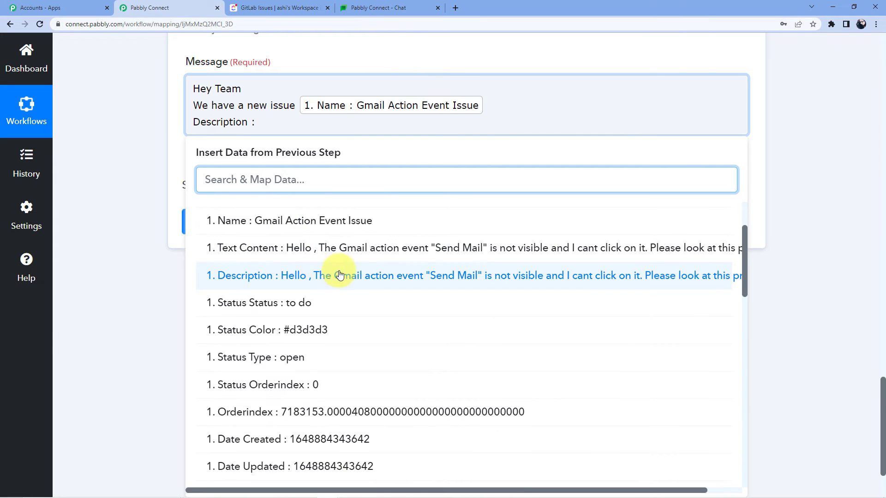
left_click(340, 276)
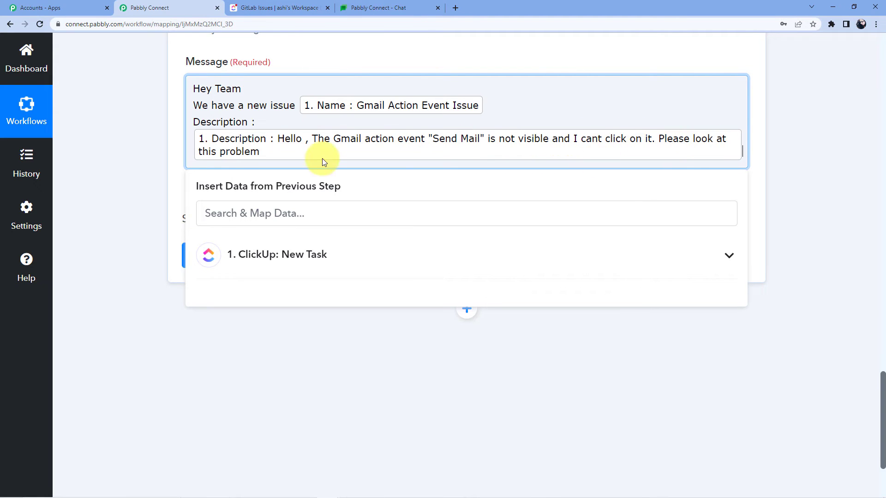
Add a final Message line "Status :" with the mapped Status Status value from the ClickUp New Task step
left_click(747, 153)
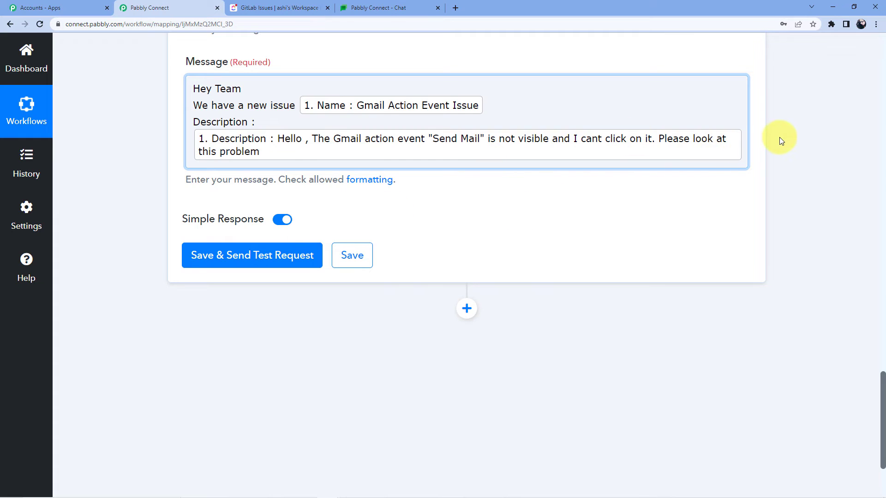
left_click(744, 152)
key("Return")
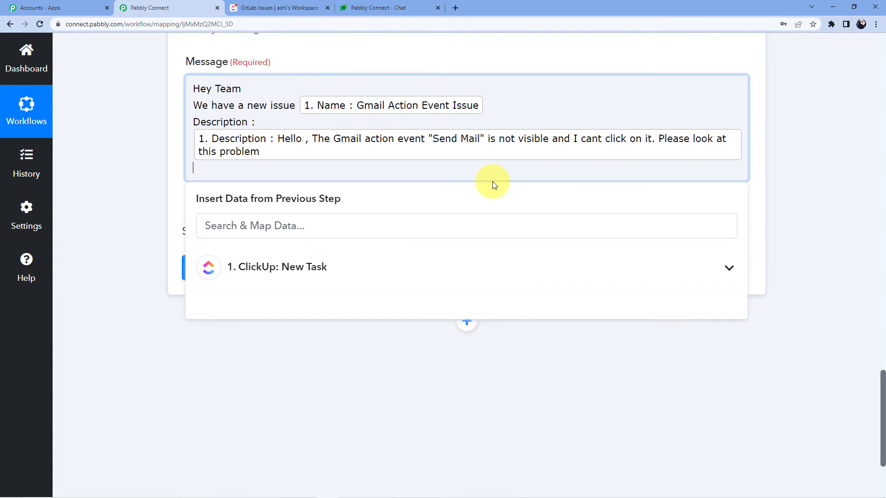
type("Status :")
left_click(245, 283)
scroll(244, 282, "down", 5)
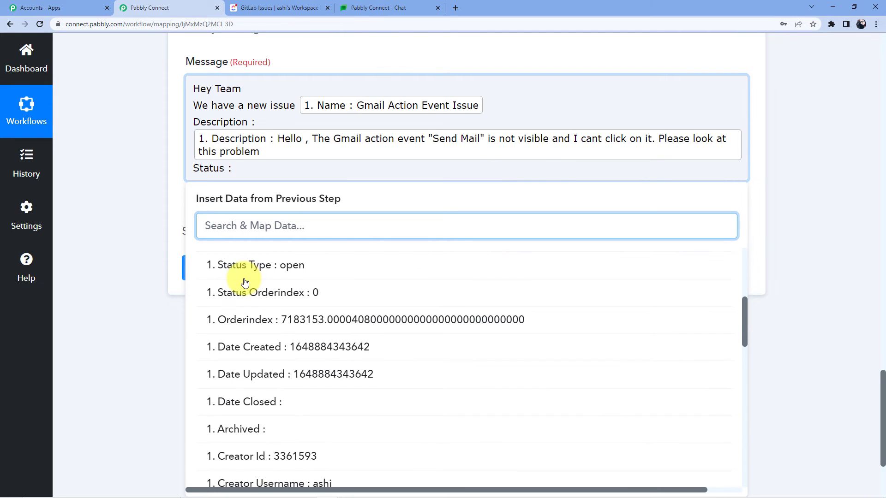
scroll(286, 323, "up", 2)
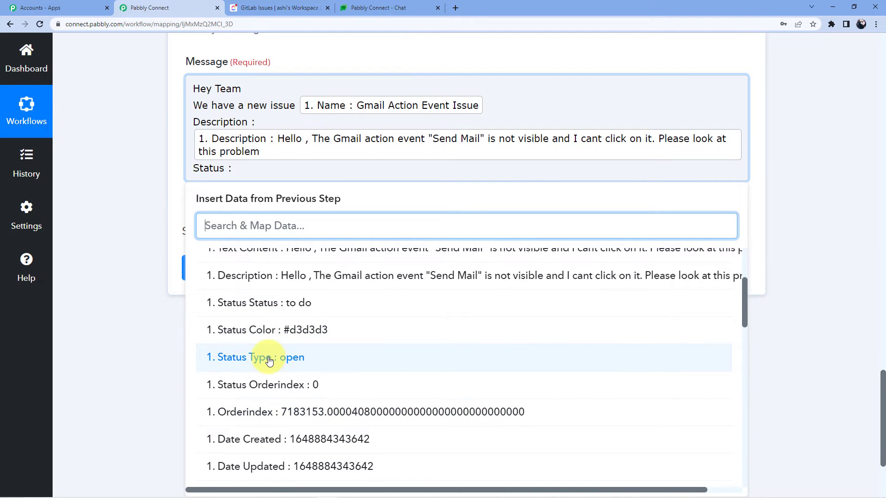
left_click(281, 302)
left_click(147, 192)
Switch to Google Chat, delete the earlier bot messages in the Pabbly Connect space and look through the conversation
scroll(136, 255, "up", 1)
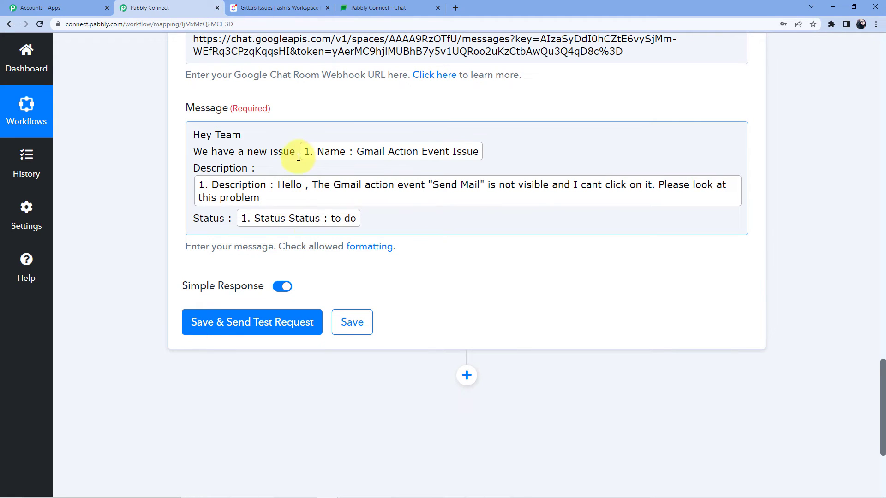
scroll(263, 281, "down", 2)
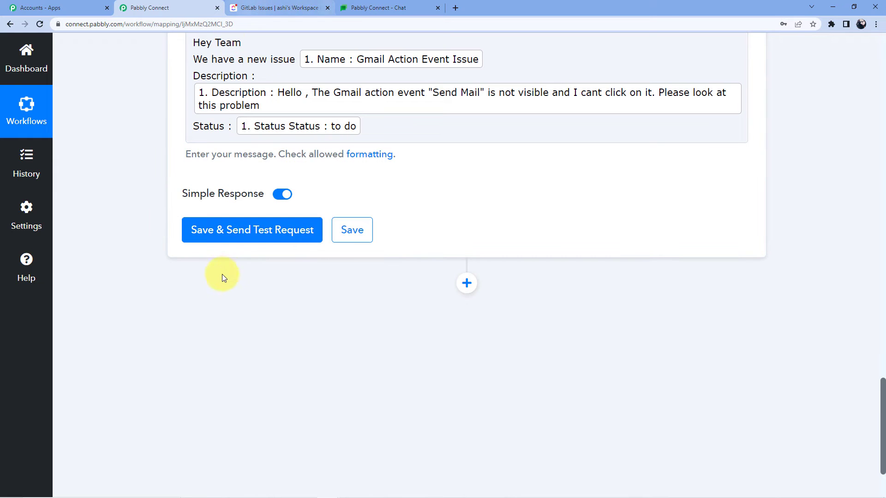
left_click(395, 8)
left_click(503, 317)
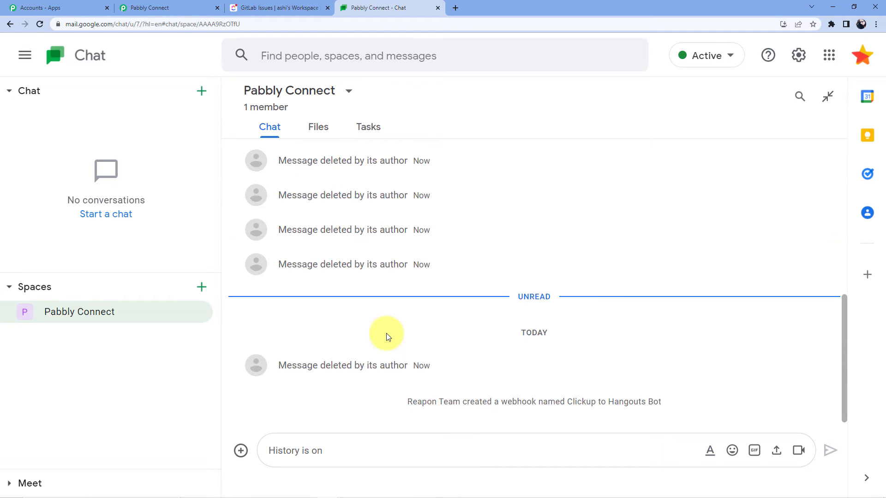
scroll(398, 313, "up", 3)
scroll(341, 263, "down", 2)
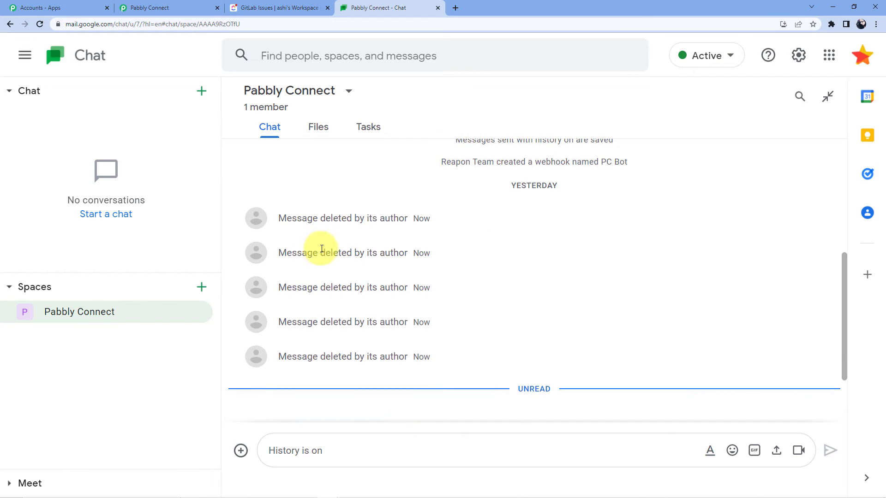
scroll(355, 242, "down", 2)
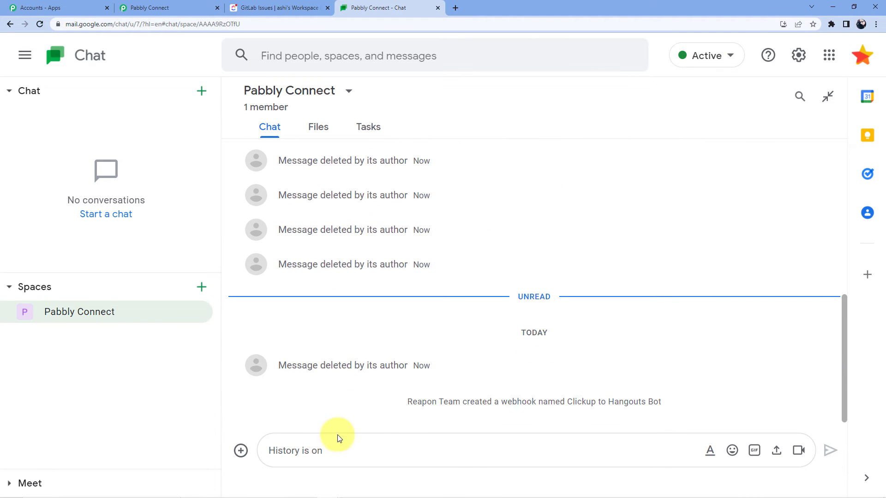
Return to Pabbly Connect, save the Google Chat action and send a test request
left_click(189, 7)
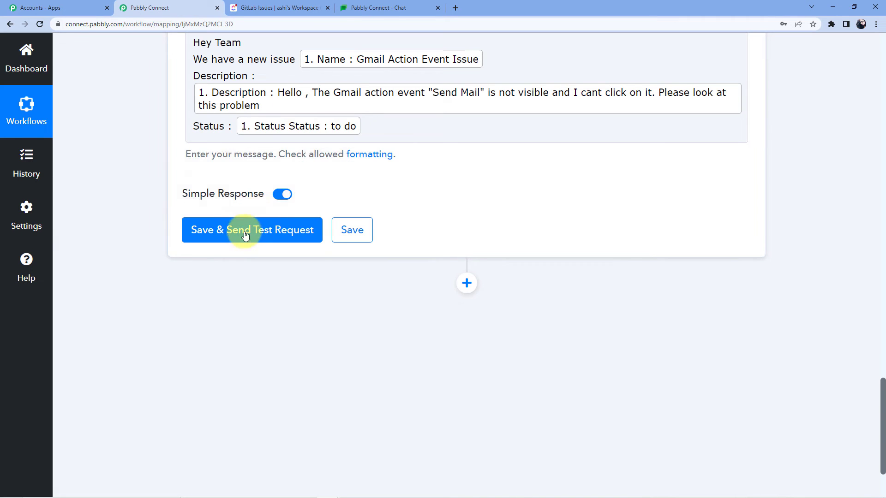
left_click(393, 7)
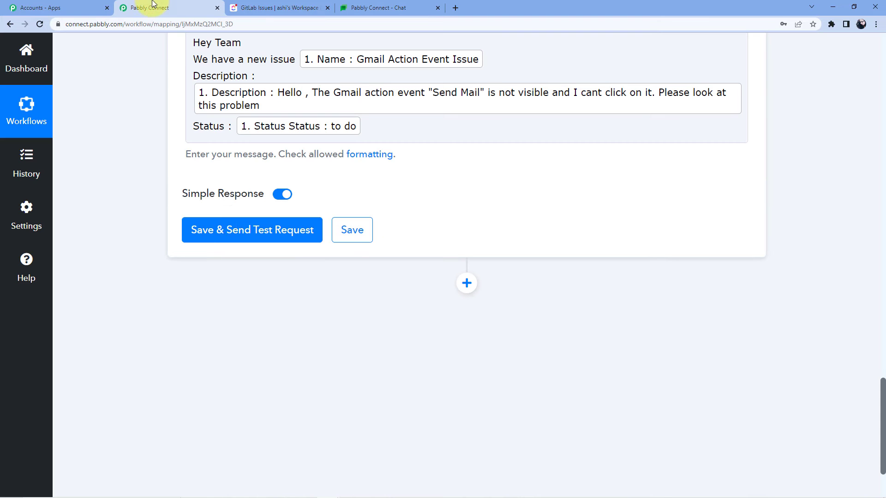
left_click(150, 7)
left_click(222, 231)
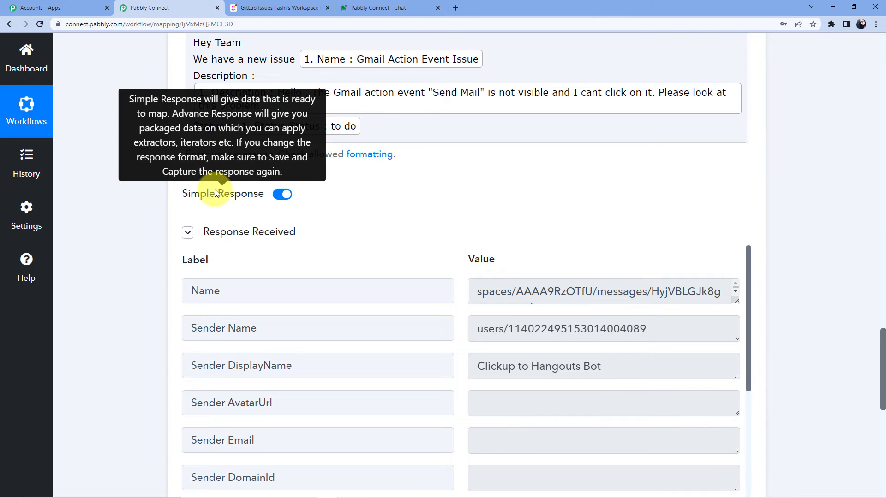
Review the action's received response and check the Pabbly Connect space in Google Chat for the posted test message
scroll(508, 240, "down", 3)
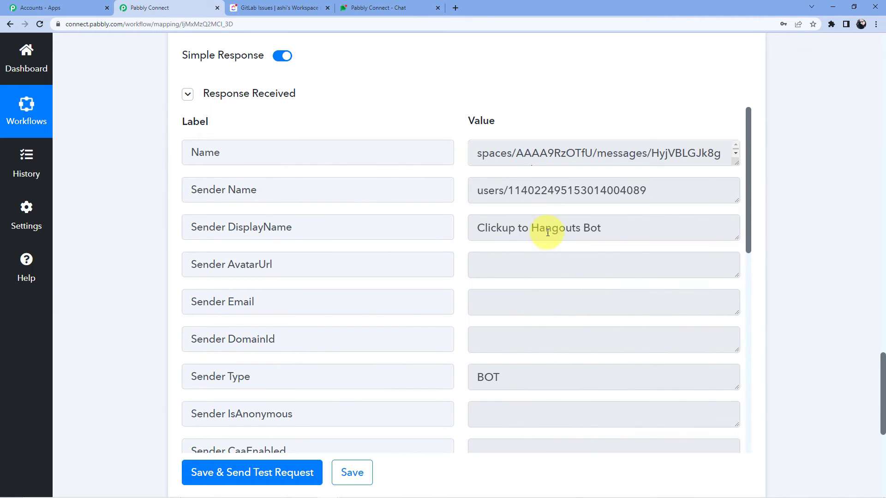
scroll(485, 230, "down", 7)
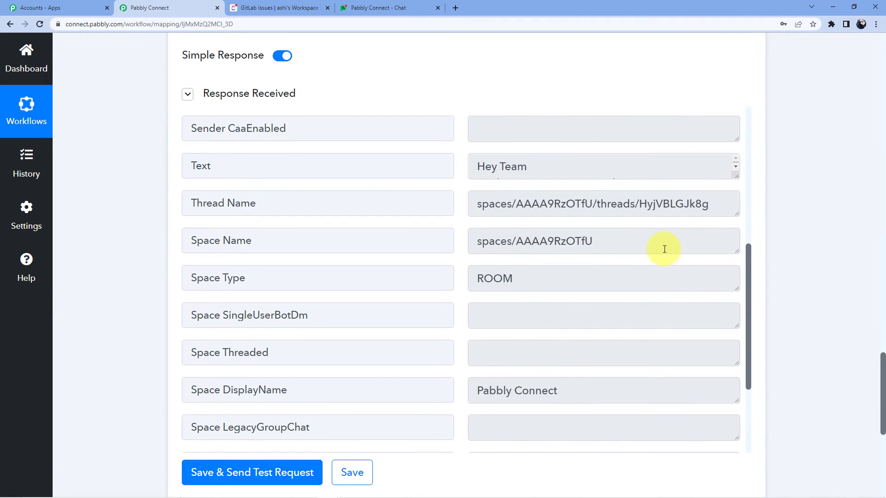
scroll(451, 271, "down", 4)
left_click(378, 6)
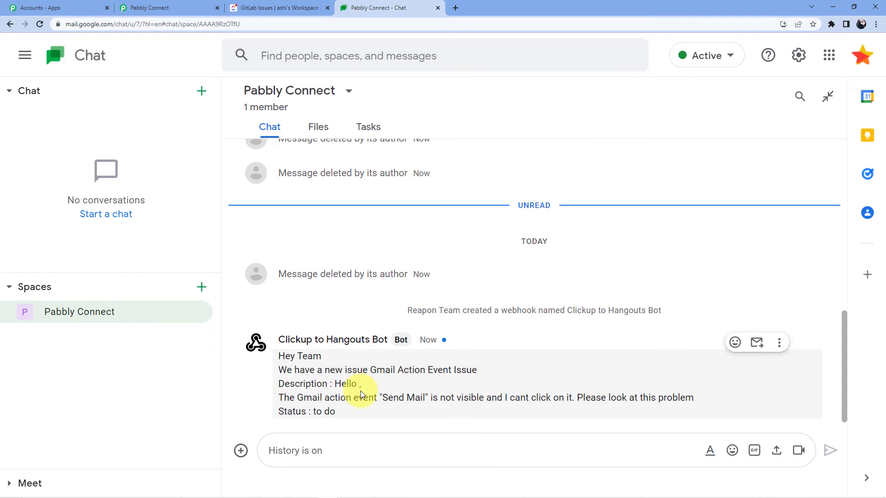
Return to Pabbly Connect to review the mapped Description in the Message, and compare it with the bot's message in Google Chat
left_click(185, 8)
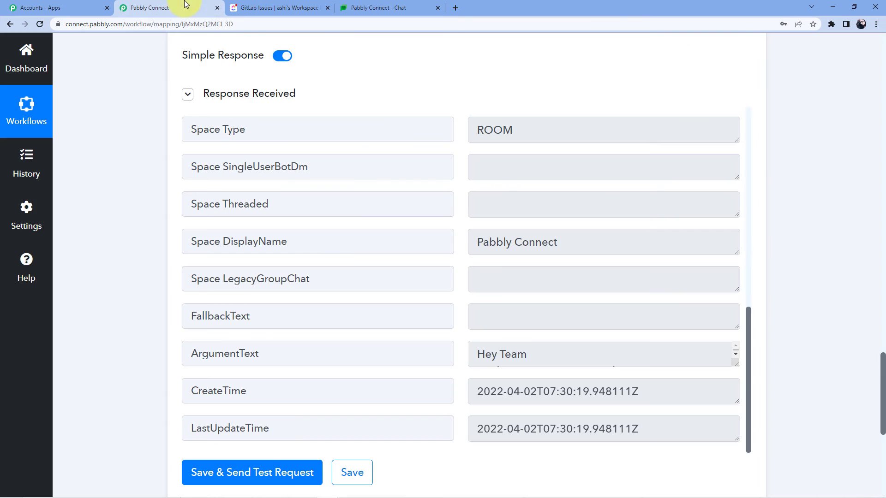
scroll(311, 240, "up", 1)
scroll(311, 240, "up", 10)
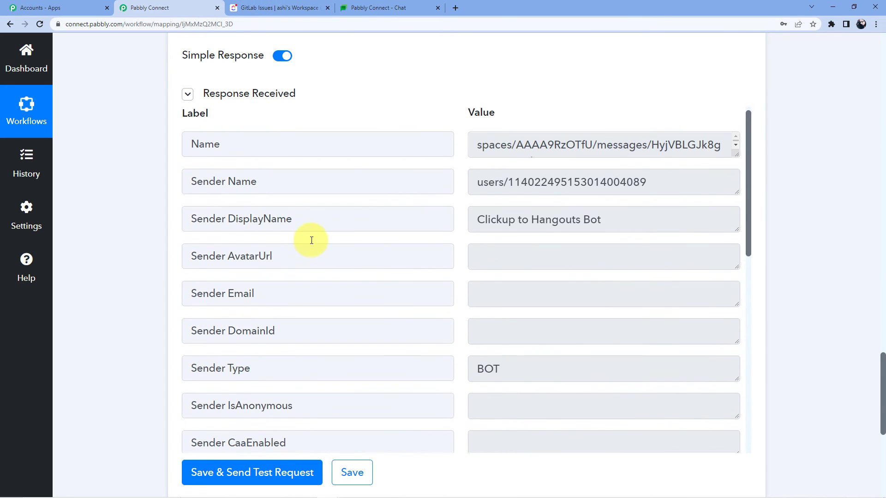
scroll(218, 282, "up", 6)
scroll(215, 280, "up", 2)
scroll(215, 281, "down", 3)
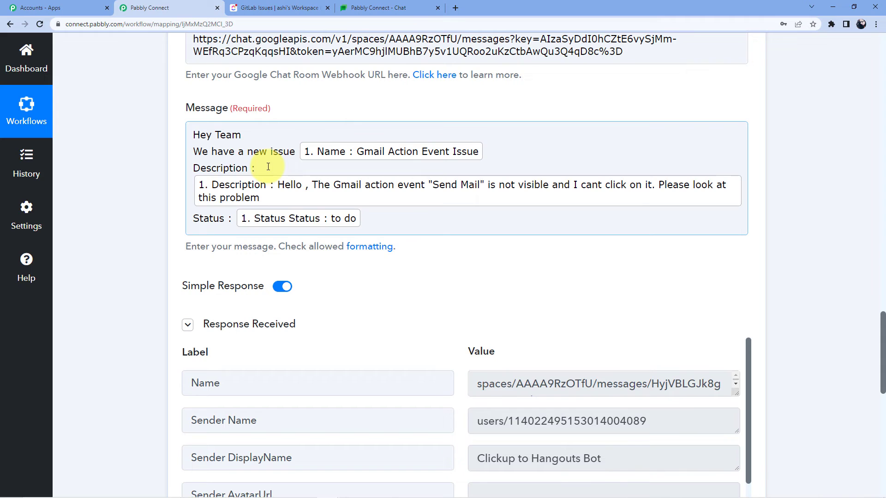
left_click(255, 169)
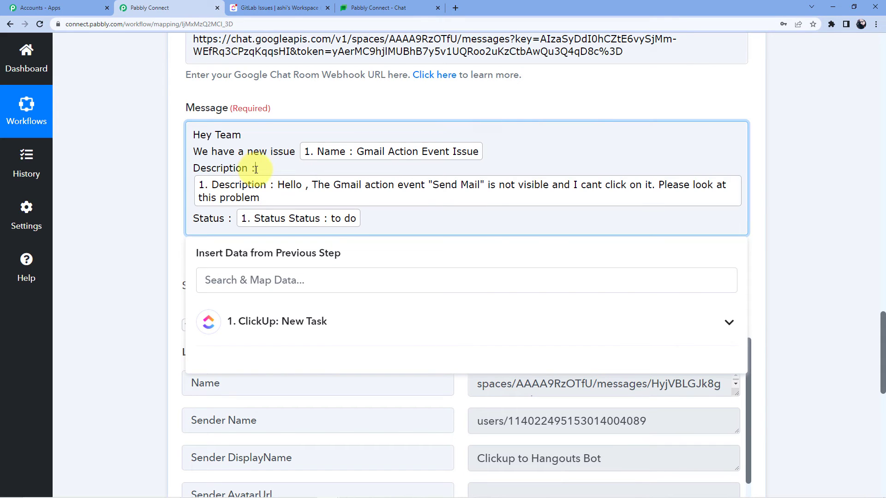
left_click(276, 185)
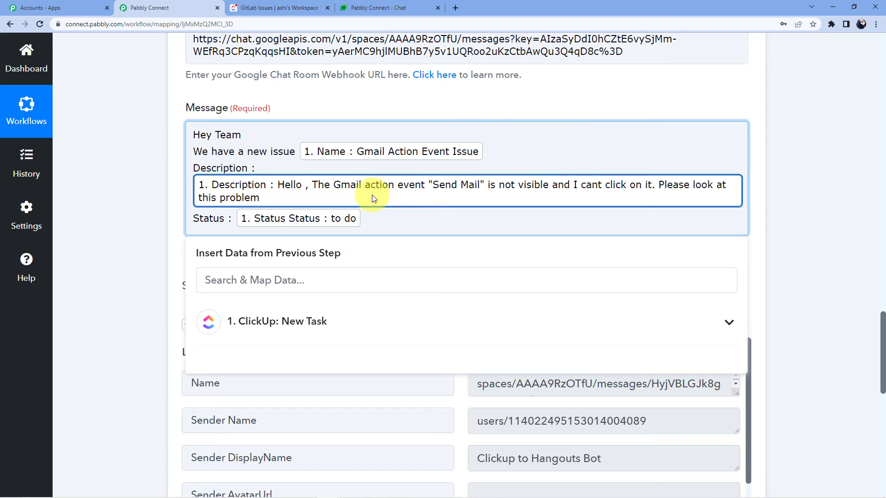
key("ctrl+4")
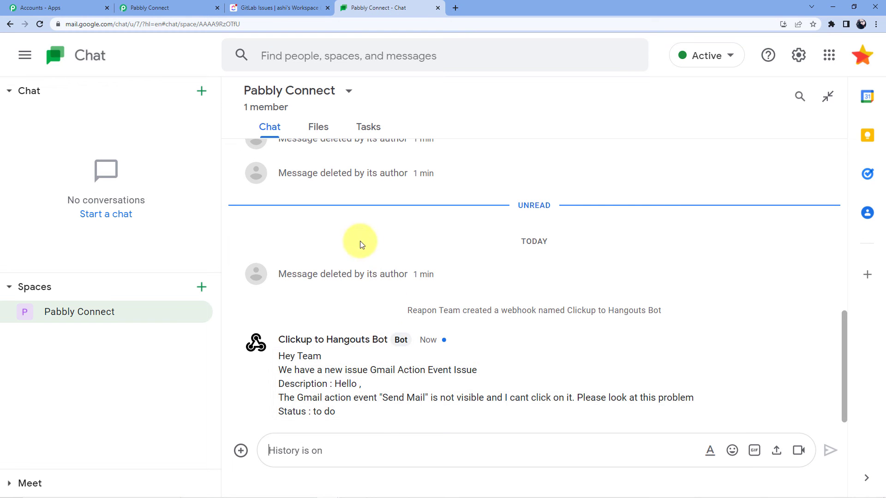
Check the workflow in Pabbly Connect, switch to ClickUp and start a task in New Issues named "Trigger Isuue in Sendgrid"
left_click(166, 10)
scroll(337, 195, "up", 5)
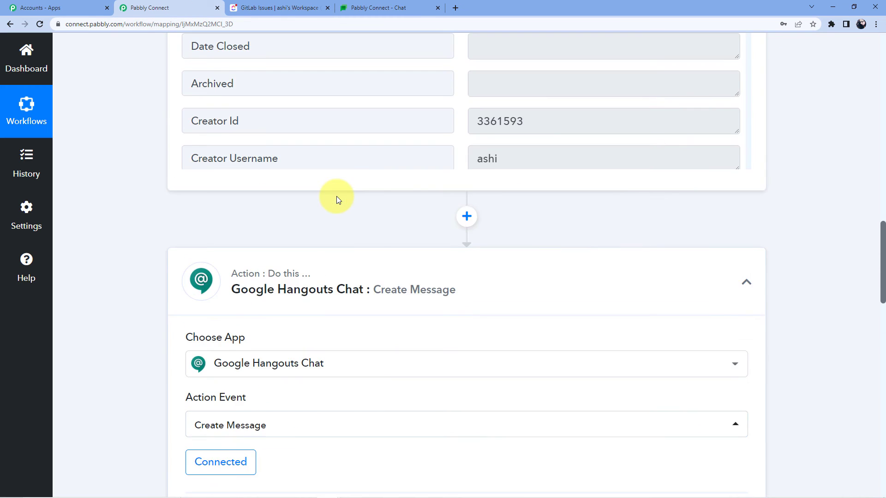
scroll(337, 196, "up", 4)
left_click(297, 9)
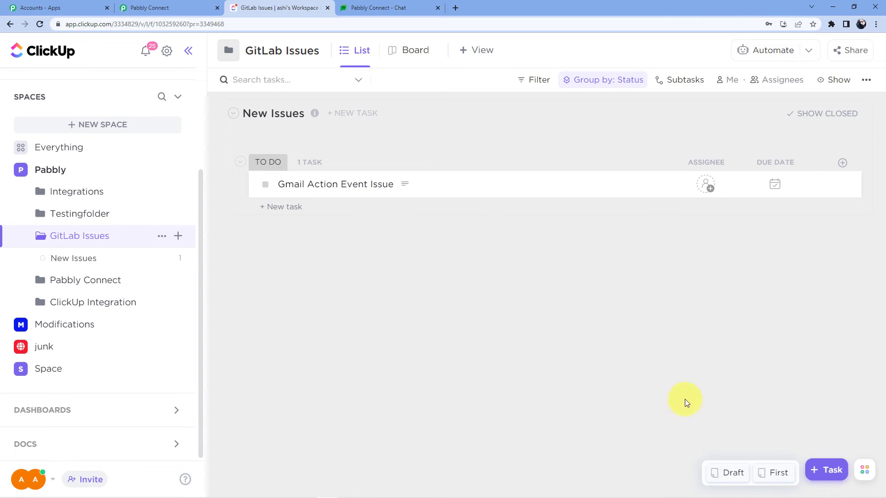
left_click(825, 473)
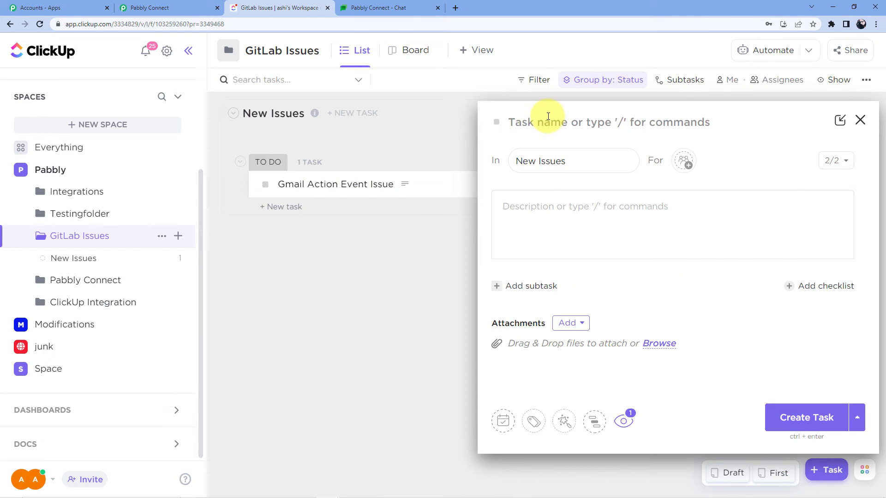
type("Trigg")
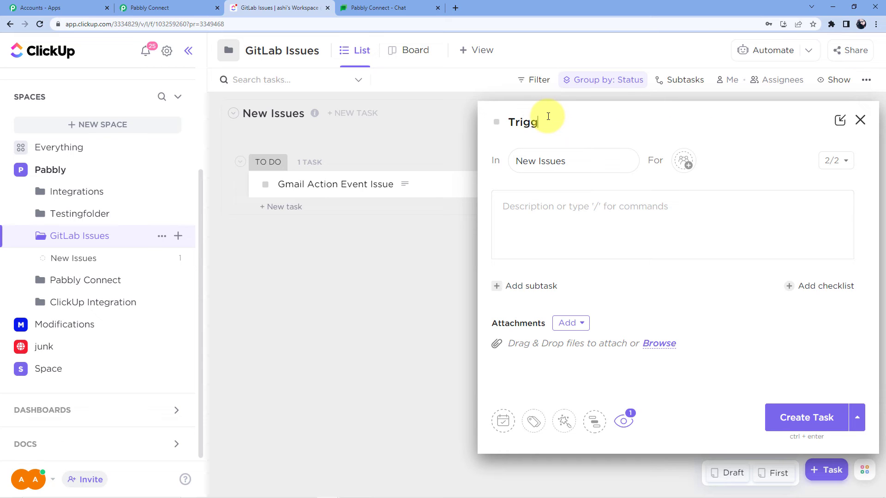
type("er Isuue in")
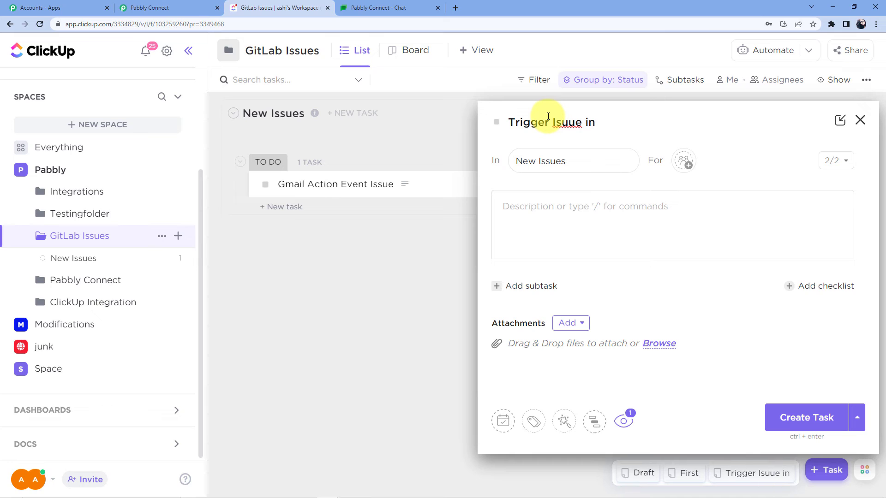
type(" Send")
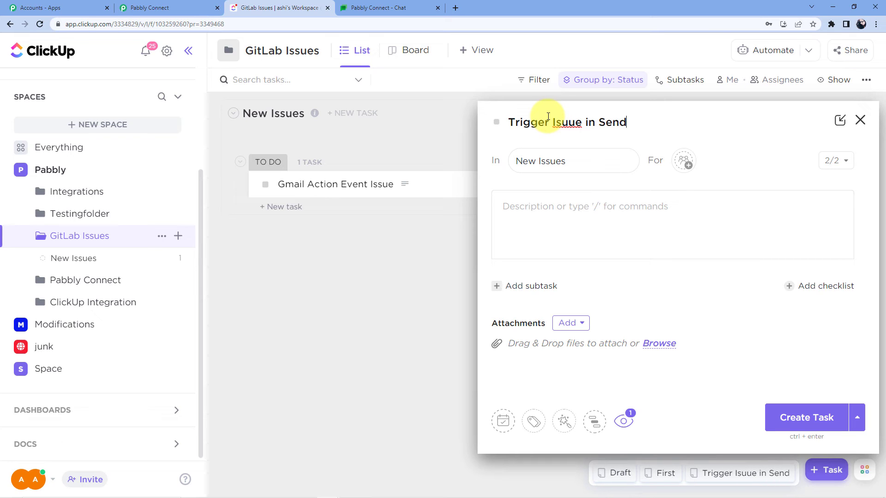
type("grid")
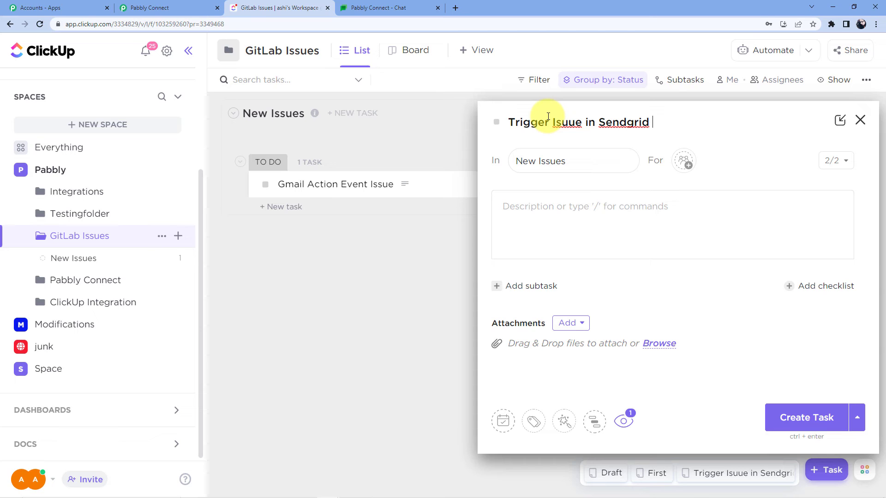
Enter the three-line task description "Hello Team,", "i cant find the option to add contact in sendgrid" and "Pleaase have a look"
left_click(561, 207)
type("Hello Team")
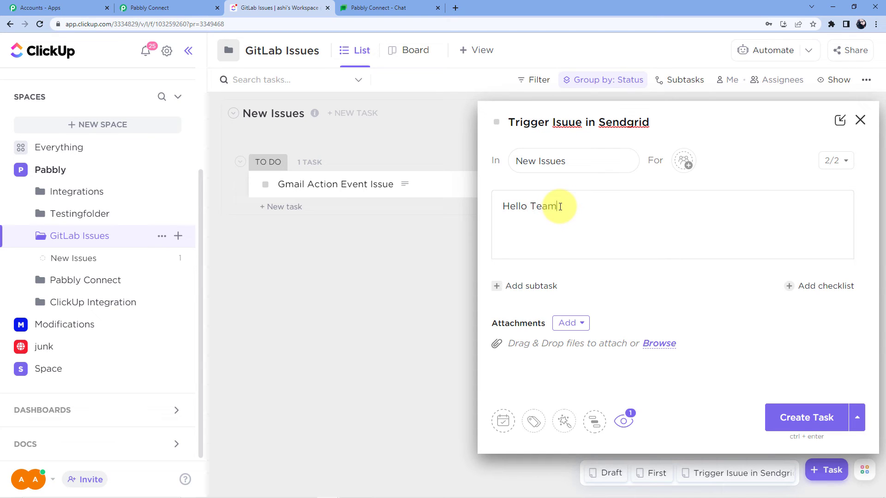
type(".")
key("Return")
type("i")
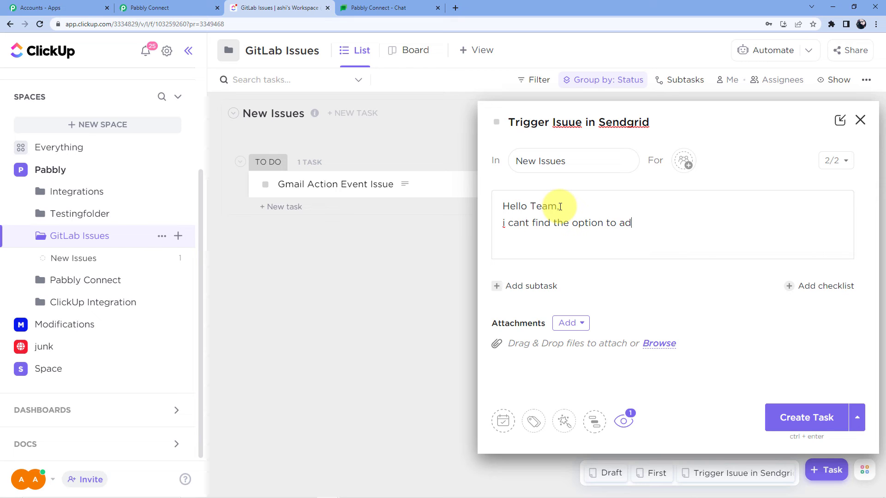
type("cant find the option to add contact in sendgrid")
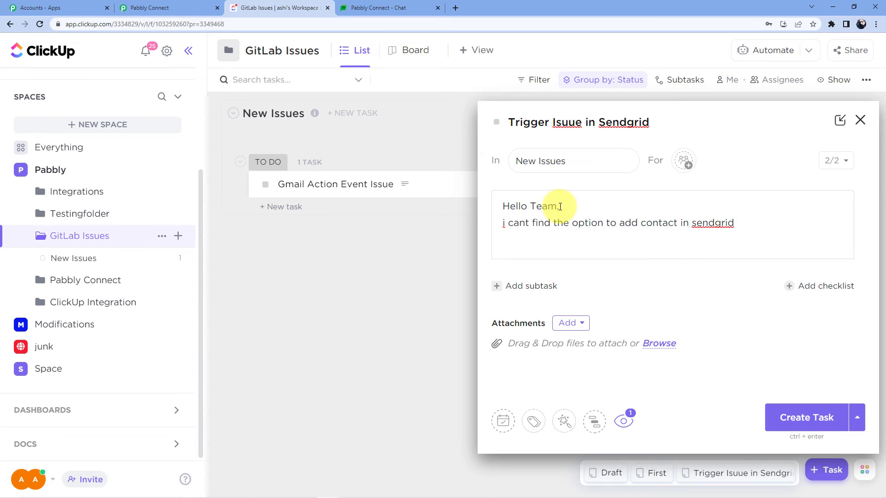
key("Return")
type("Pleaase have a look")
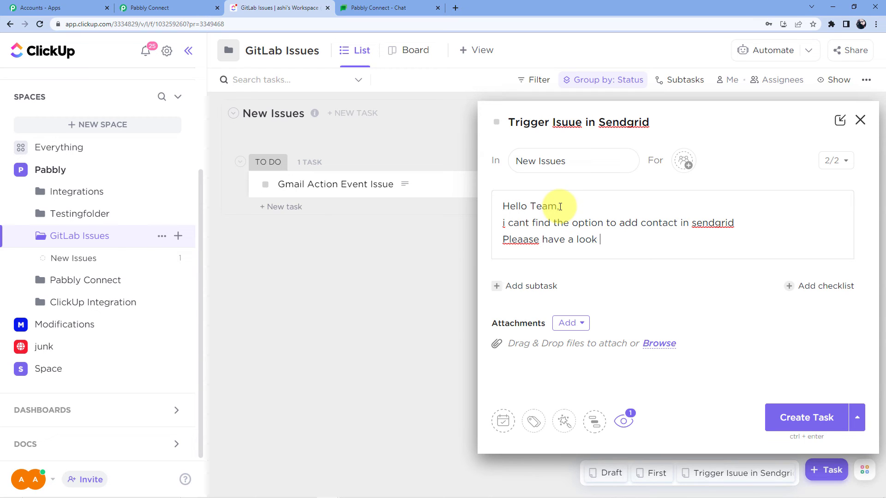
Correct the description's wording to "Please", a capital "I" and "SendGrid"
left_click(524, 239)
key("BackSpace")
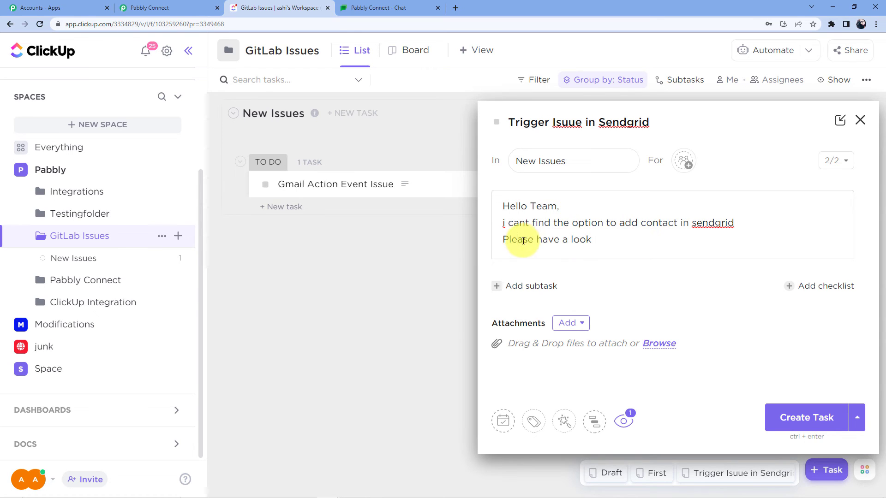
right_click(505, 224)
left_click(515, 233)
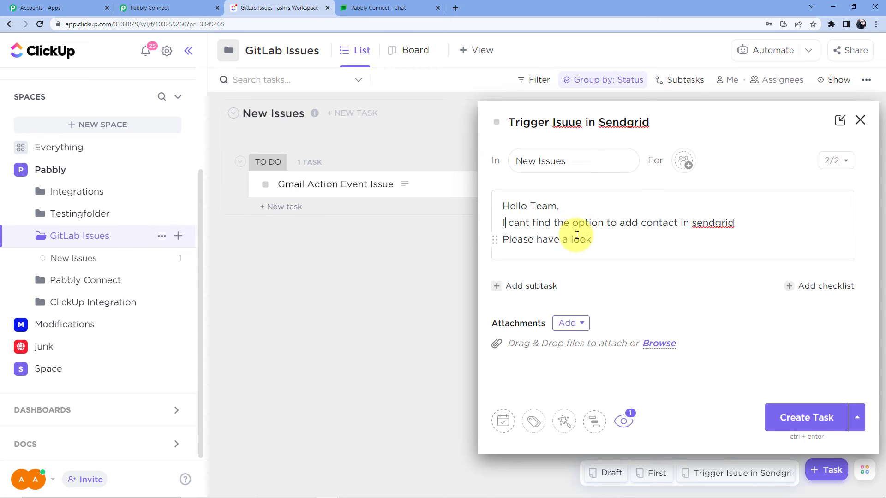
left_click(695, 223)
key("BackSpace")
type("S")
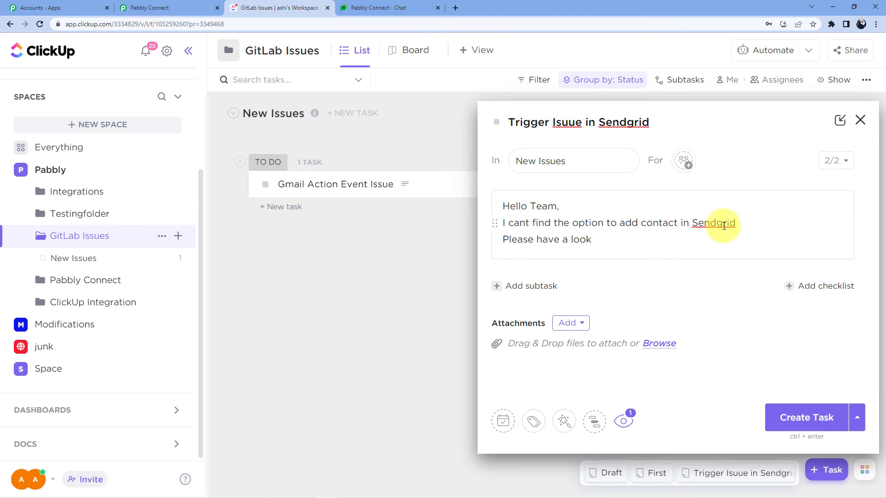
key("BackSpace")
type("G")
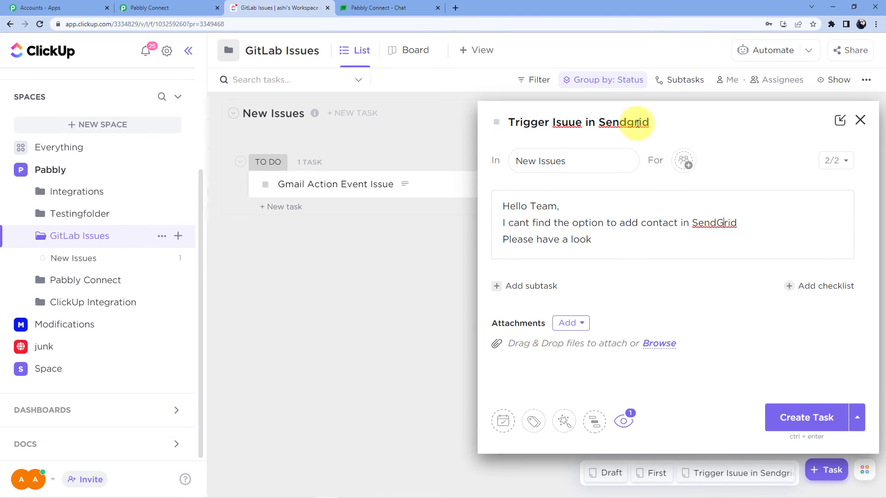
Change the task name to "Trigger Isuue in SendGrid" and create the task
left_click(635, 124)
key("BackSpace")
type("G")
left_click(808, 431)
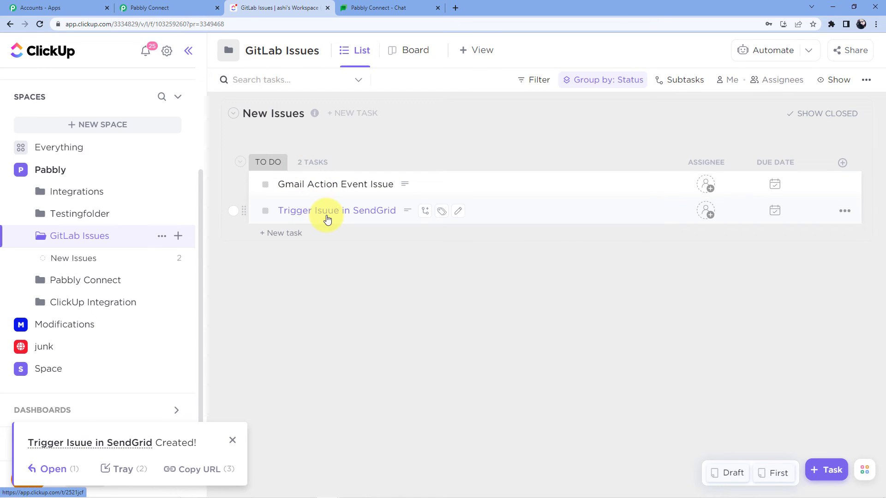
Switch to Google Chat, reload the Pabbly Connect space and compare the bot's message for the SendGrid issue with the task in ClickUp
left_click(350, 8)
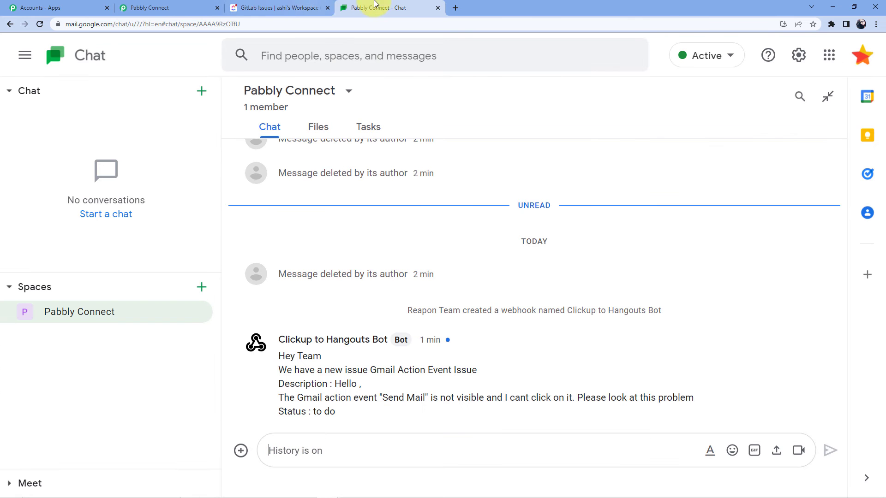
left_click(39, 24)
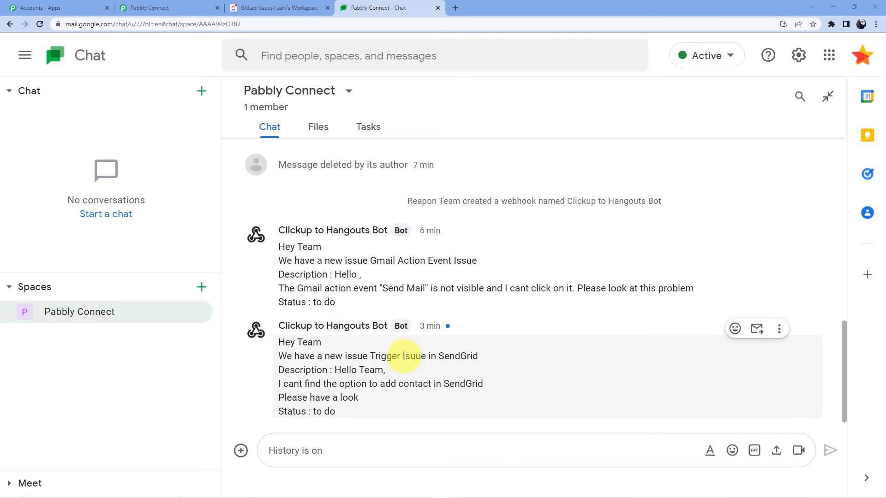
double_click(409, 356)
left_click(290, 6)
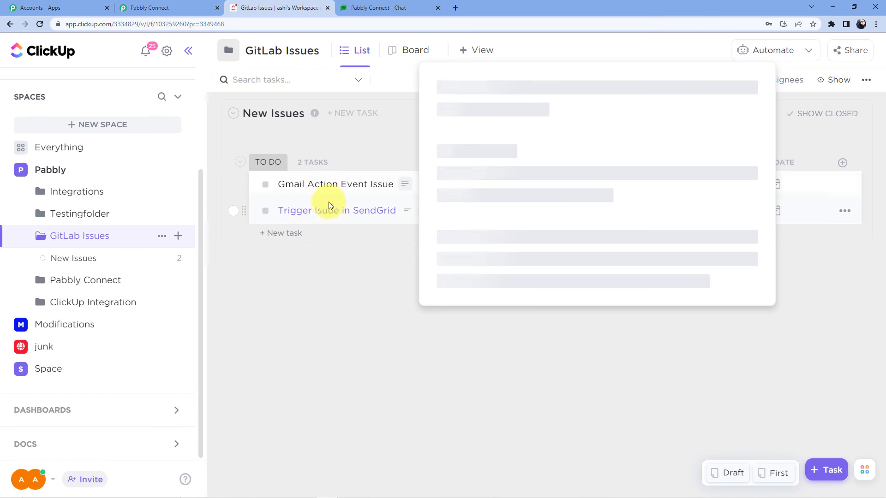
left_click(360, 7)
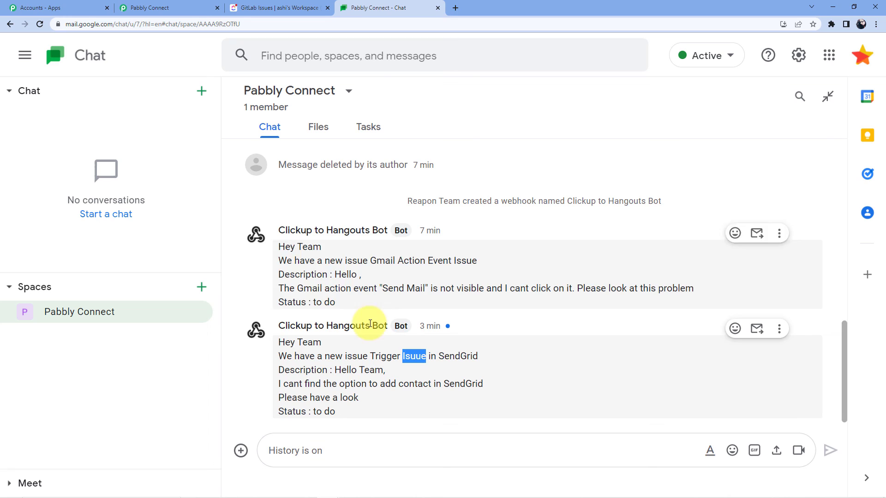
left_click(513, 208)
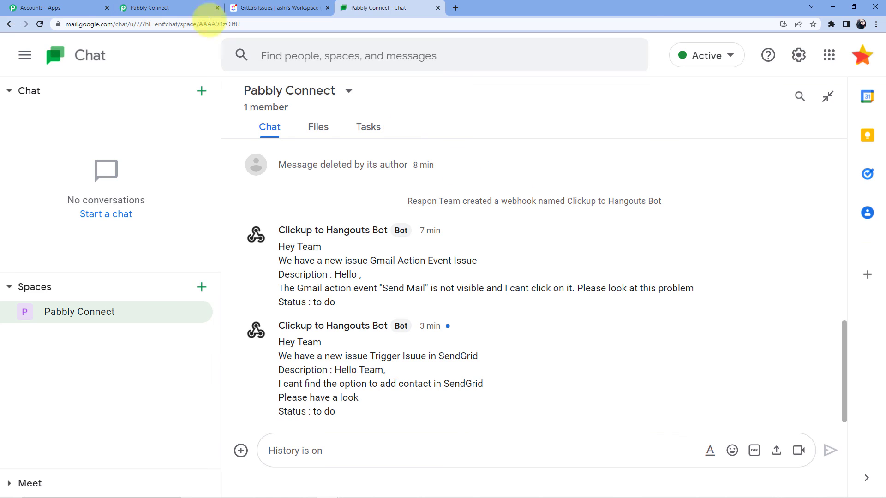
Return to Pabbly Connect and review the ClickUp trigger and Google Hangouts Chat action of the workflow
left_click(185, 8)
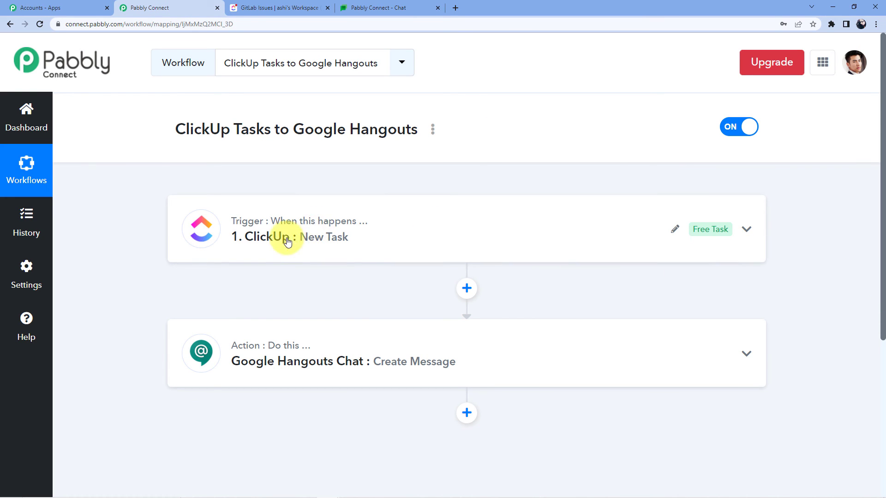
scroll(277, 234, "down", 3)
scroll(342, 194, "up", 3)
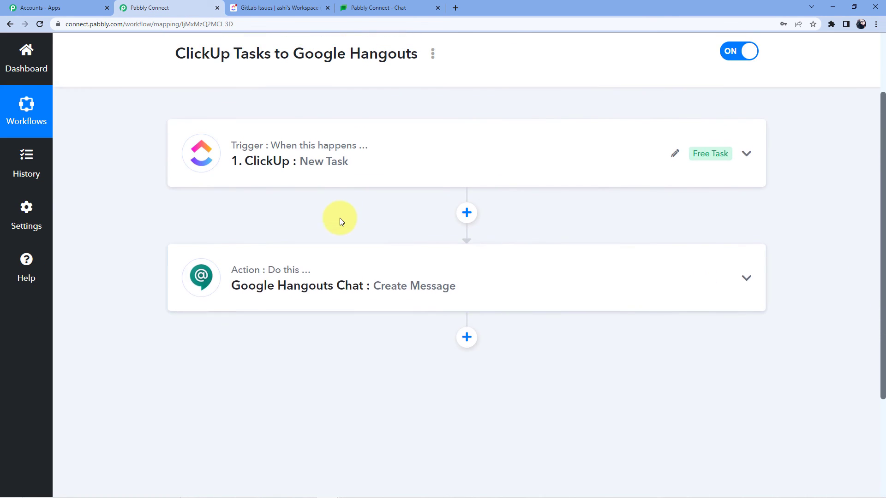